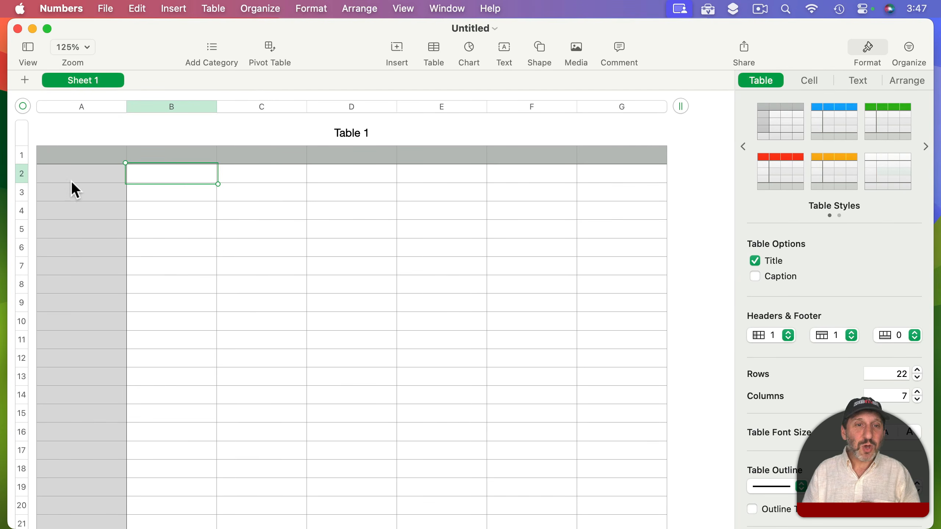
Enter the column headers Year, Age and Balance in cells A1 to C1 of the table.
left_click(82, 153)
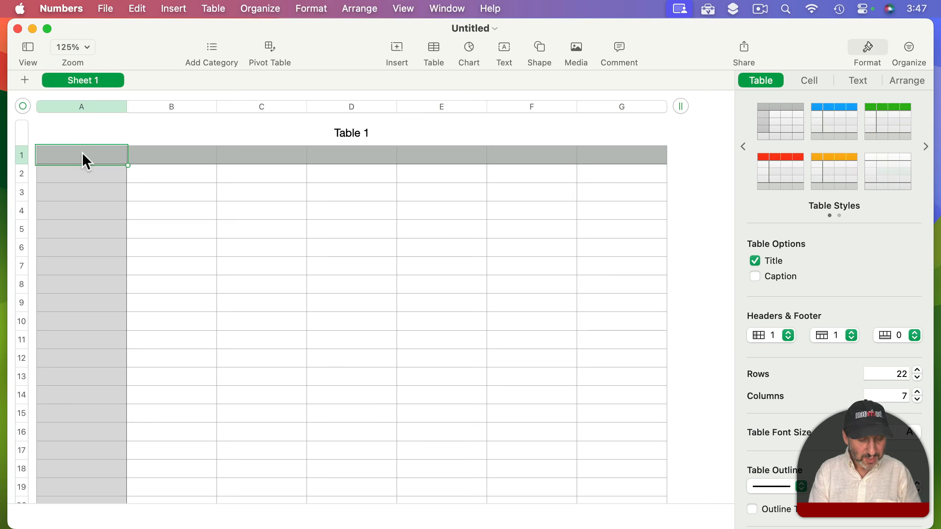
type("Year")
key("Tab")
type("Age")
key("Tab")
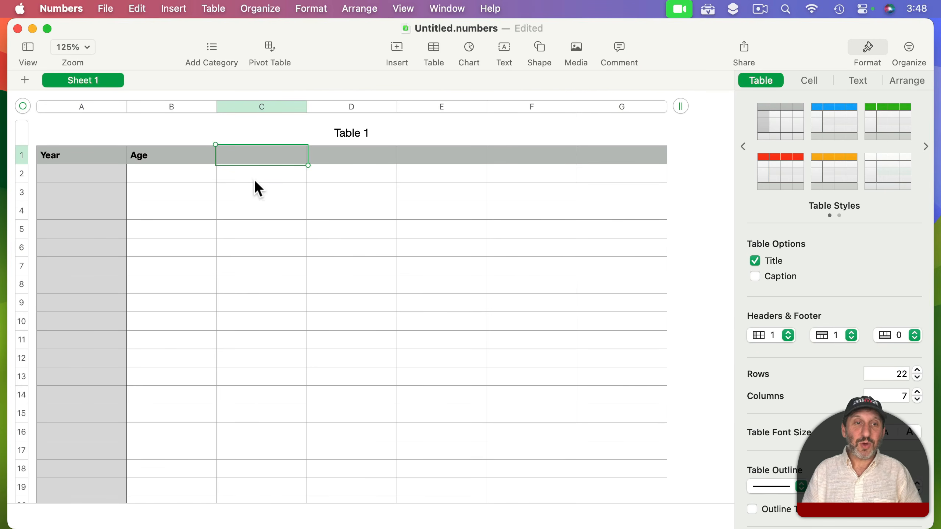
type("Balance")
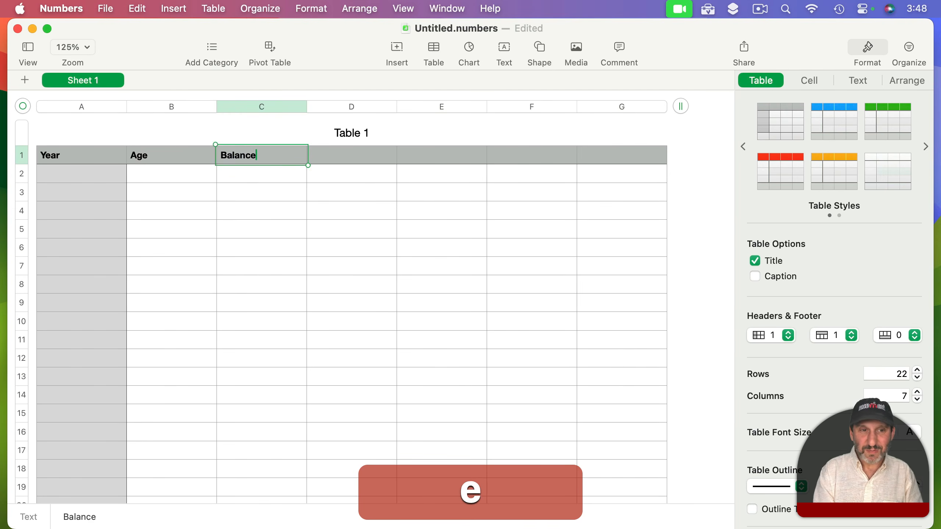
key("Return")
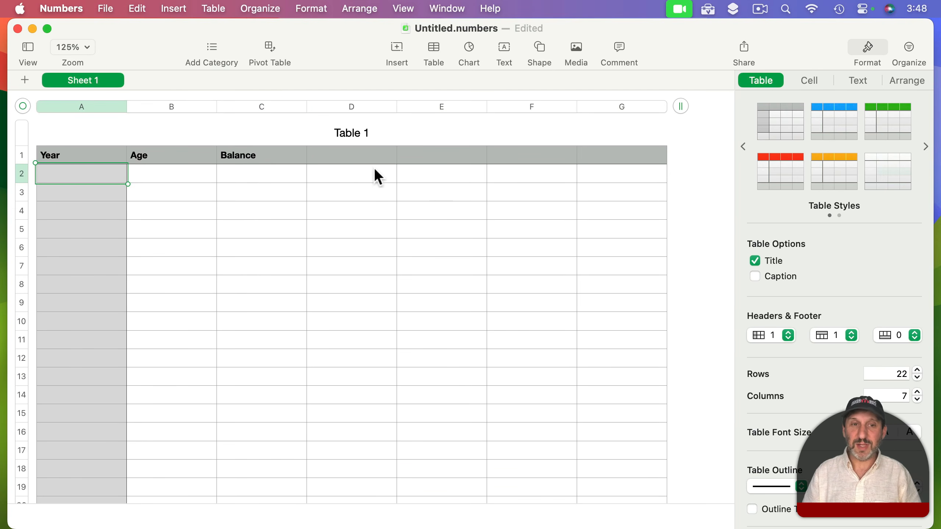
Add the column headers Contribution in D1 and Interest in E1.
left_click(352, 158)
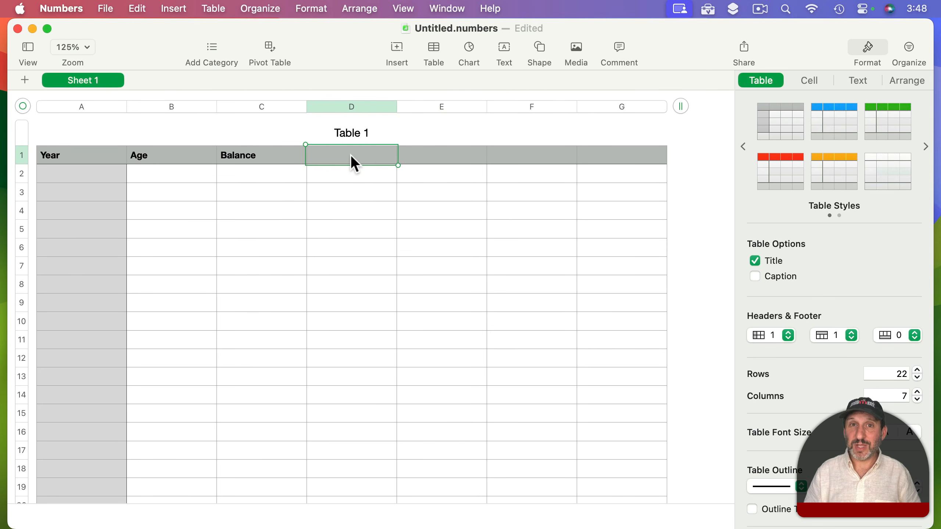
key("BackSpace")
type("Contribution")
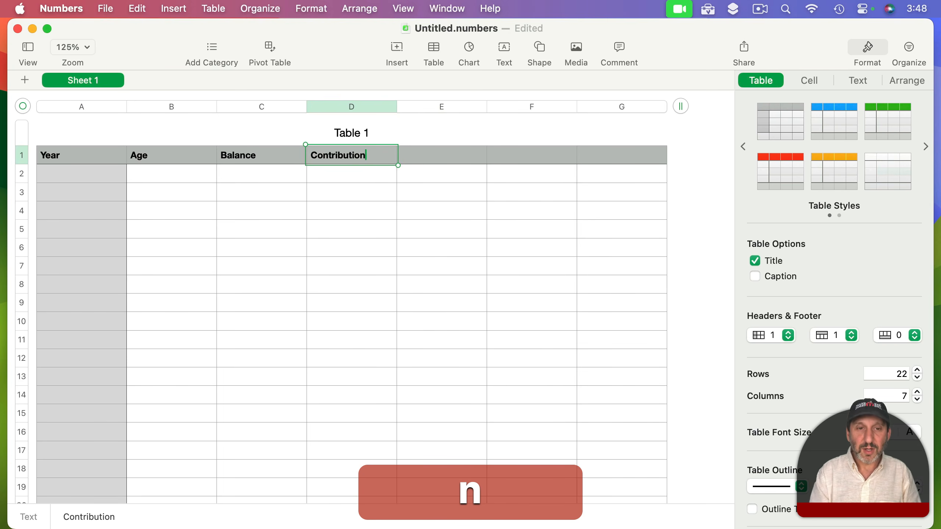
key("Tab")
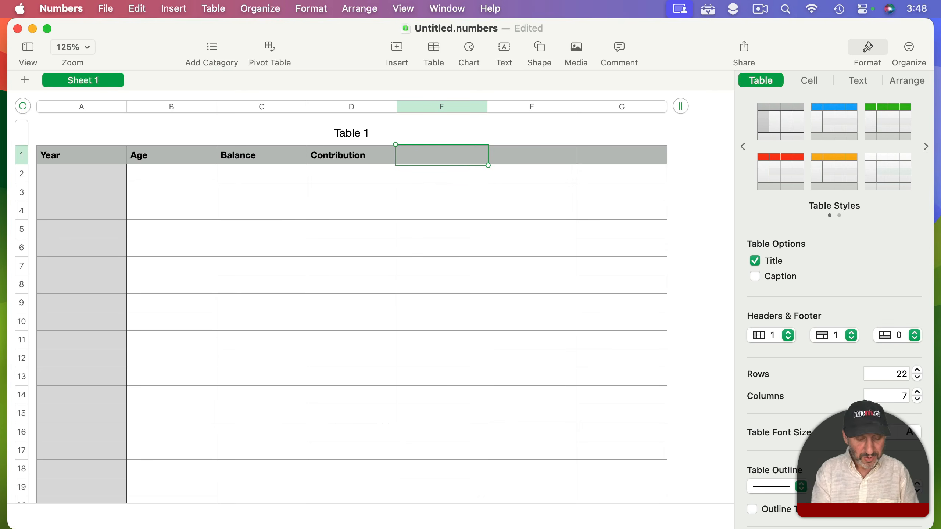
type("Interest")
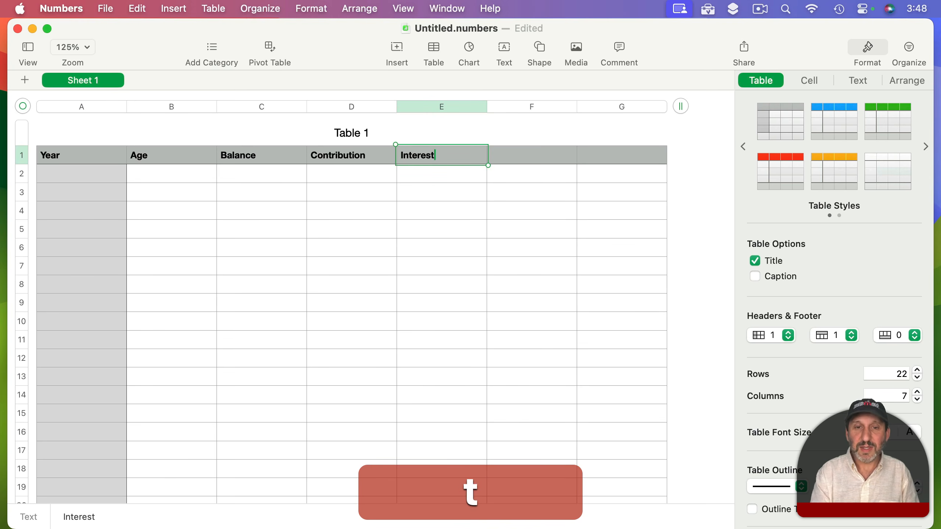
key("Tab")
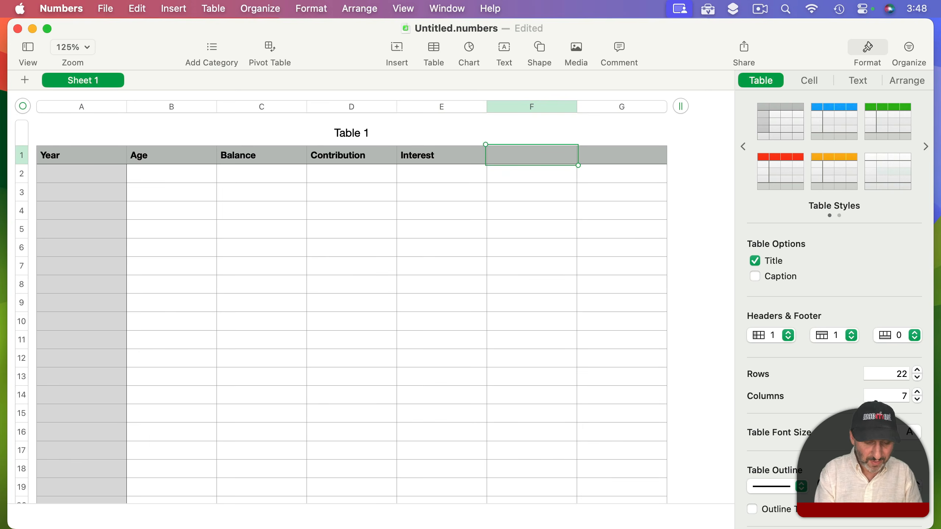
Add the column headers Interest Earned in F1 and Ending Balance in G1.
type("Interest Earned")
key("Tab")
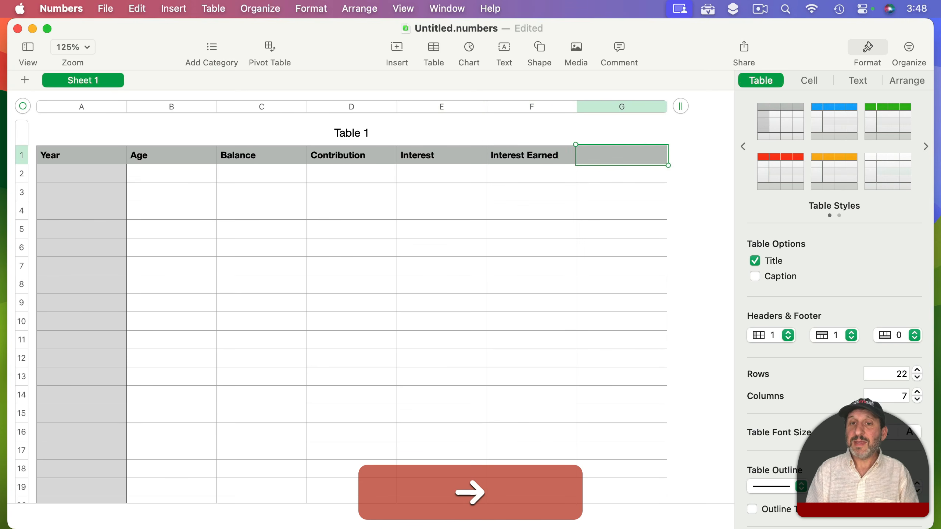
type("Ending ")
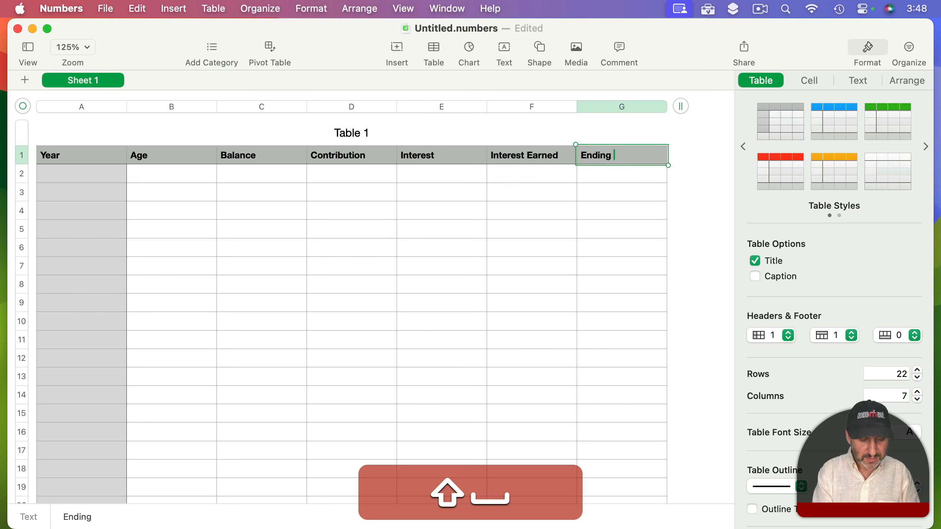
type("Balance")
key("Return")
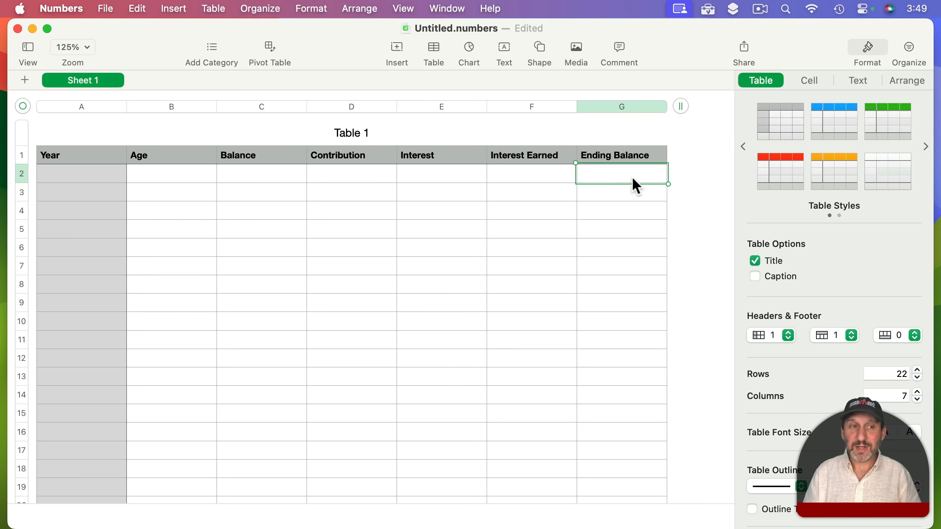
Fill in row 2 with the year 2024, age 50 and a starting balance of 50000.
left_click(101, 172)
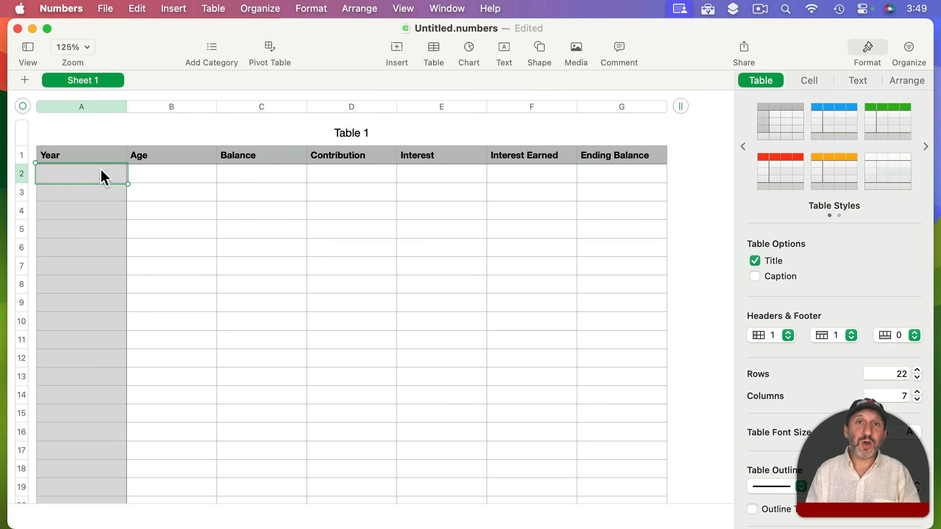
type("2024")
key("Tab")
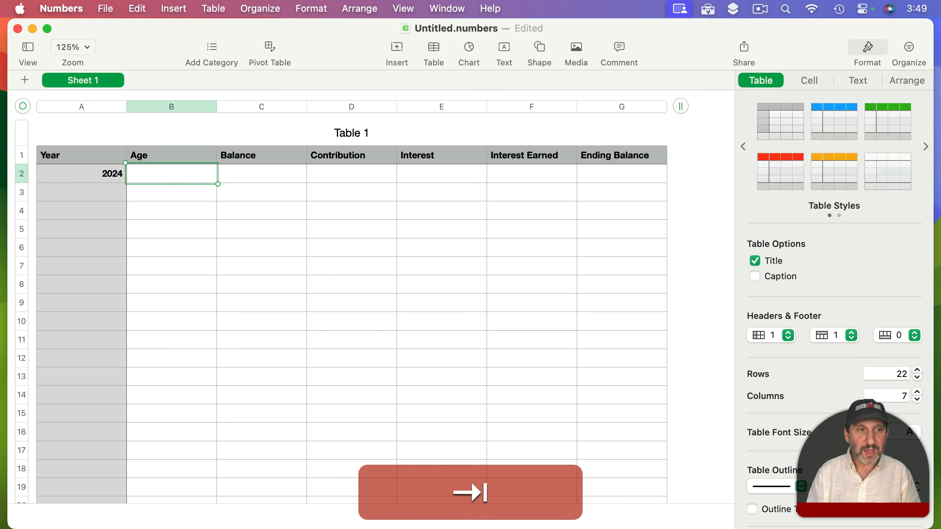
type("50")
key("Tab")
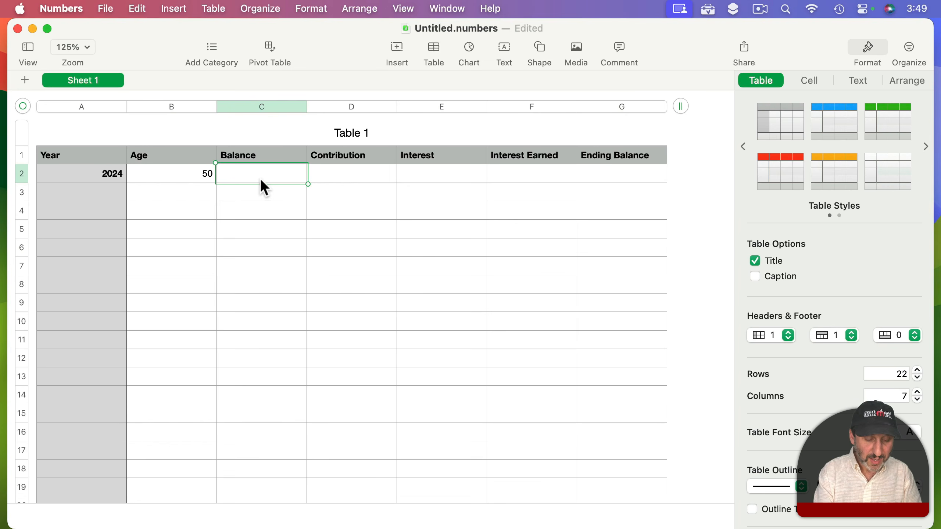
type("50000")
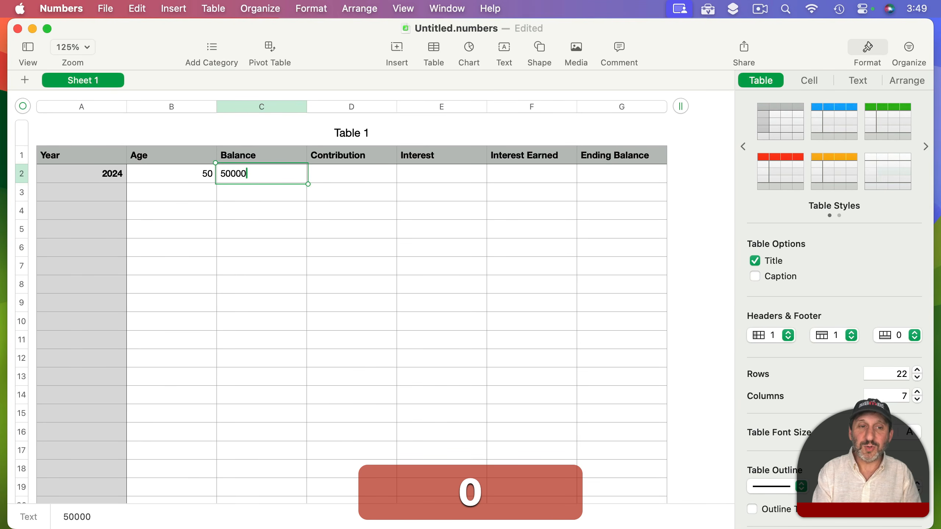
key("Return")
Enter a contribution of 10000 in D2 and an interest rate of 10% in E2.
left_click(364, 178)
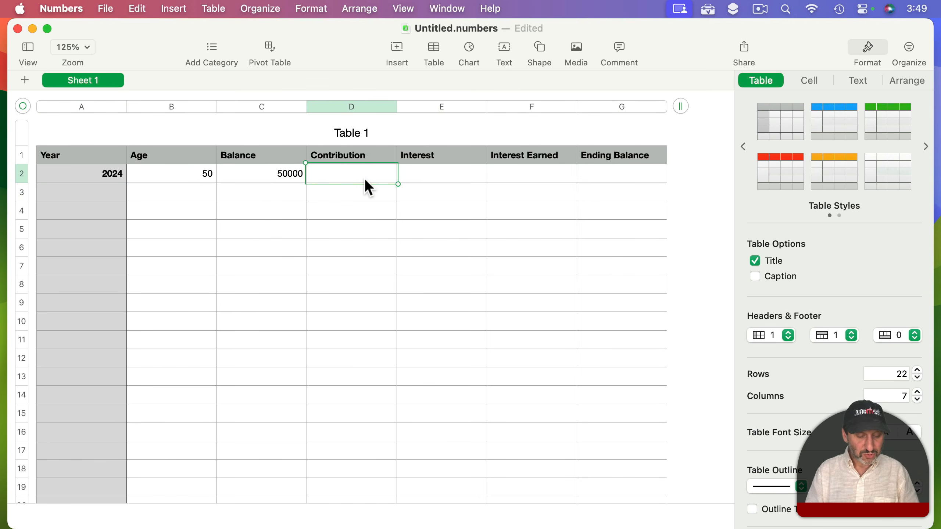
type("10000")
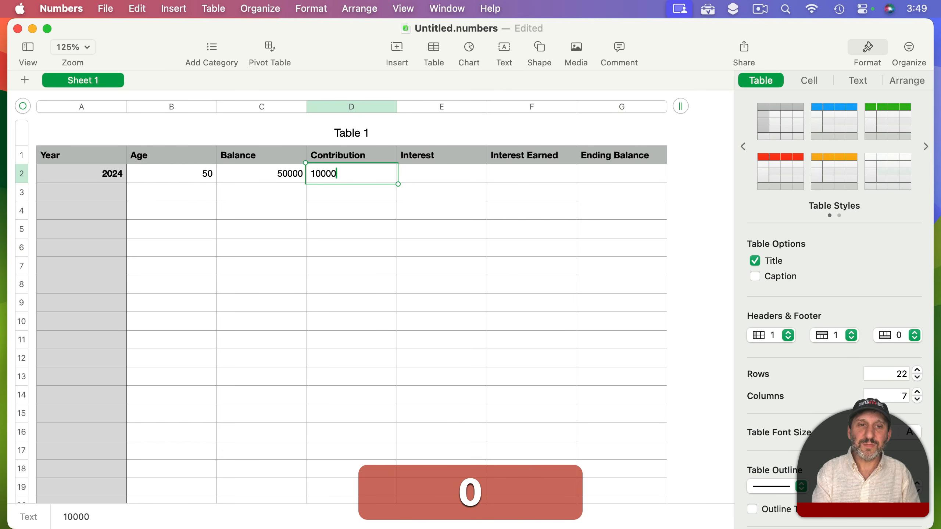
key("Return")
left_click(445, 173)
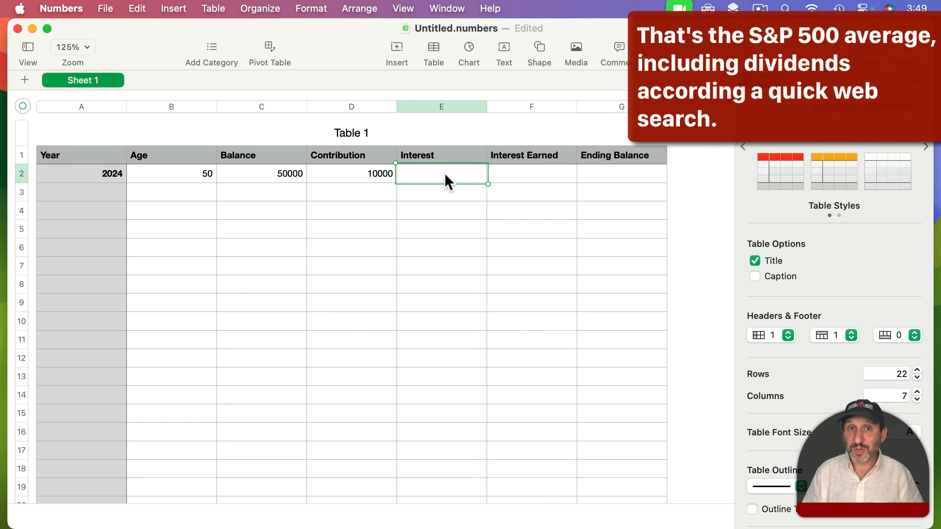
type("10%")
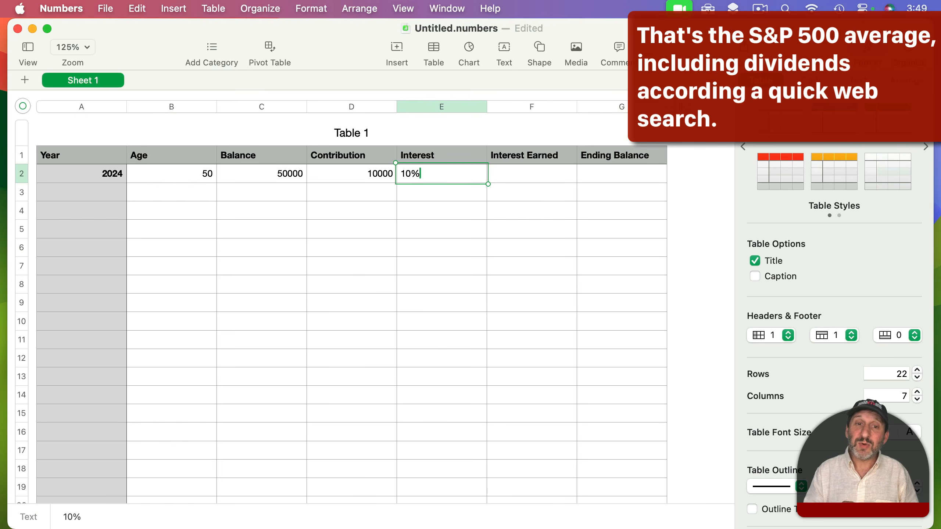
key("Return")
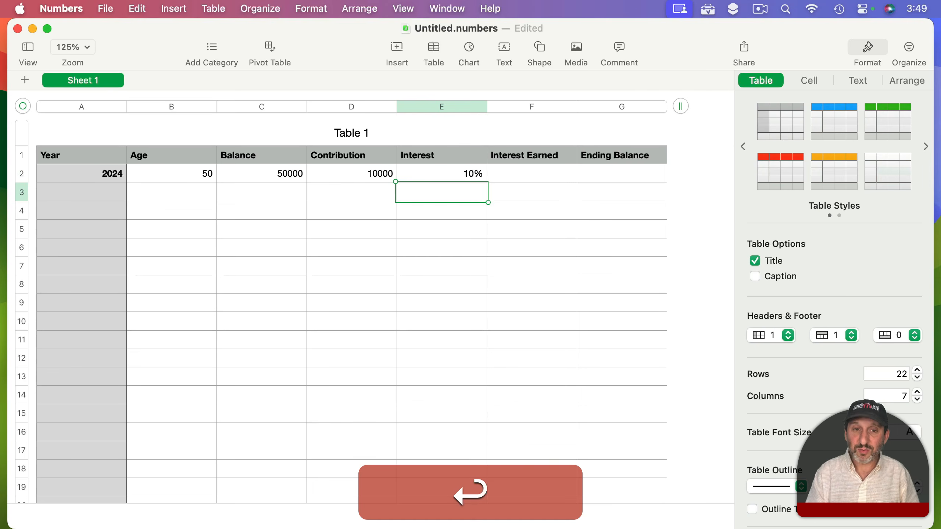
Calculate Interest Earned in F2 with a formula multiplying the balance by the interest rate, C2×E2.
left_click(471, 173)
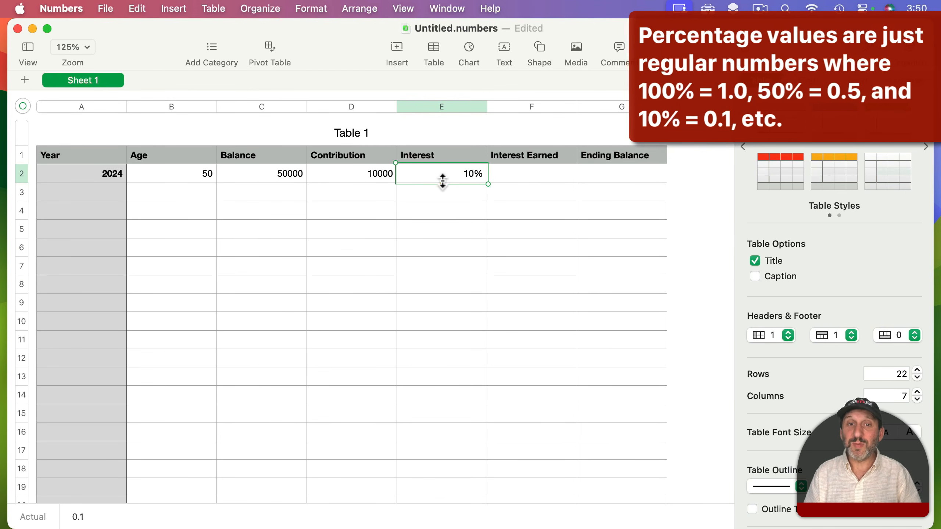
key("Tab")
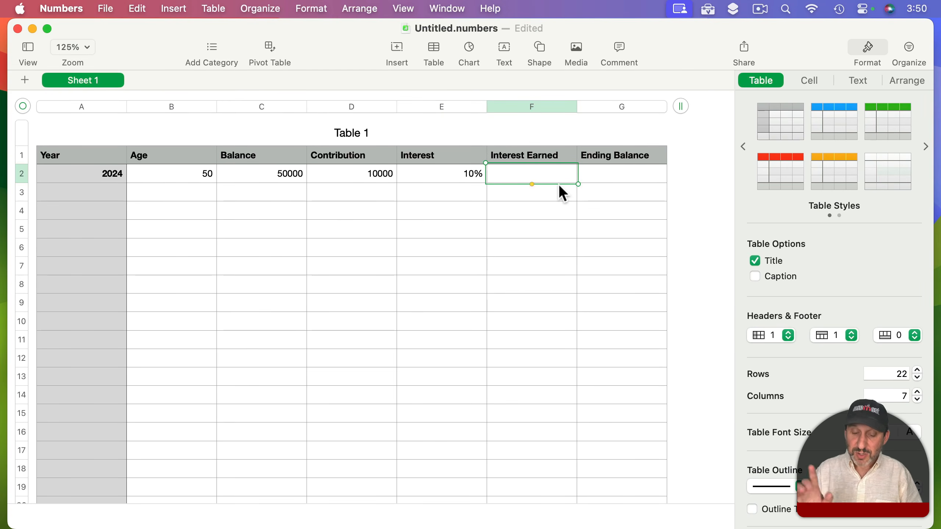
type("=")
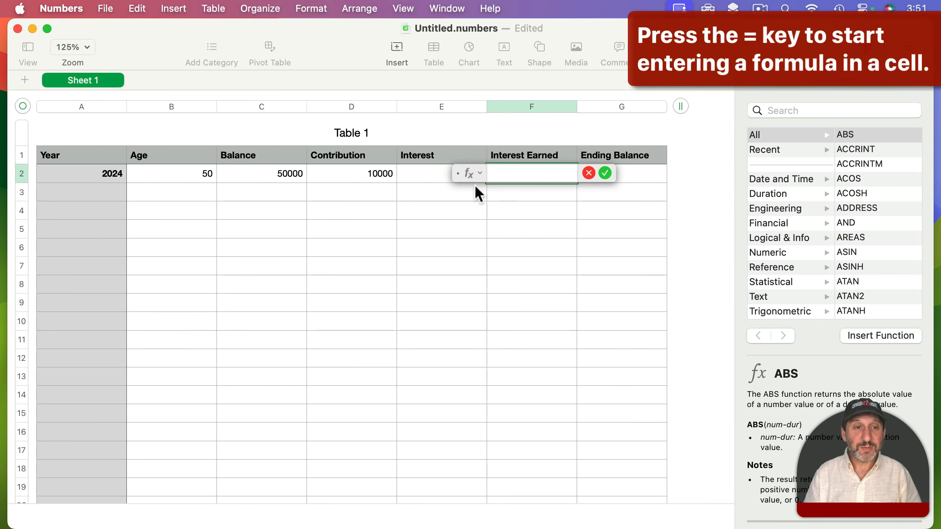
left_click(252, 173)
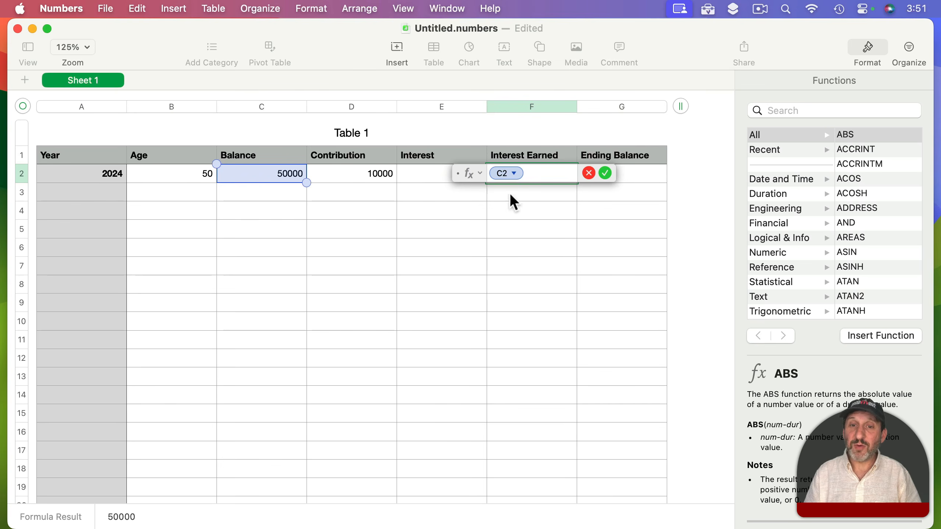
type("*")
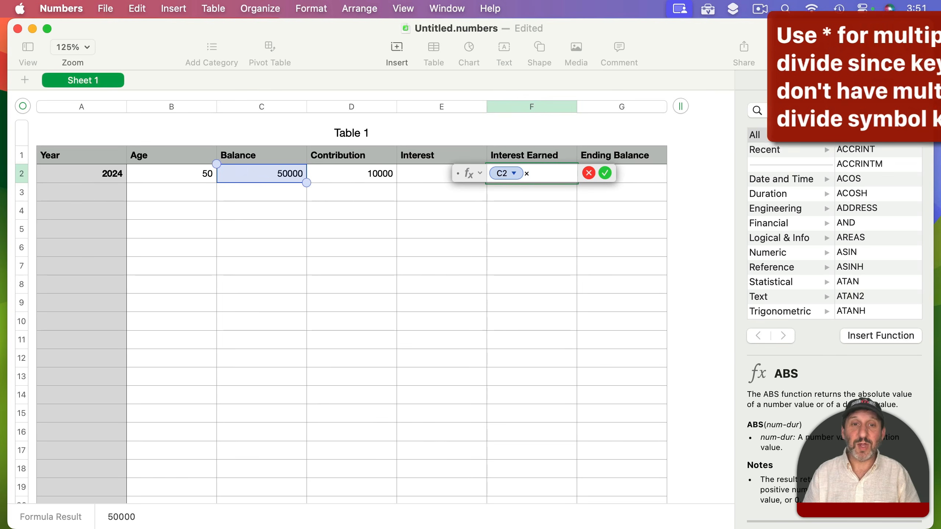
left_click(424, 172)
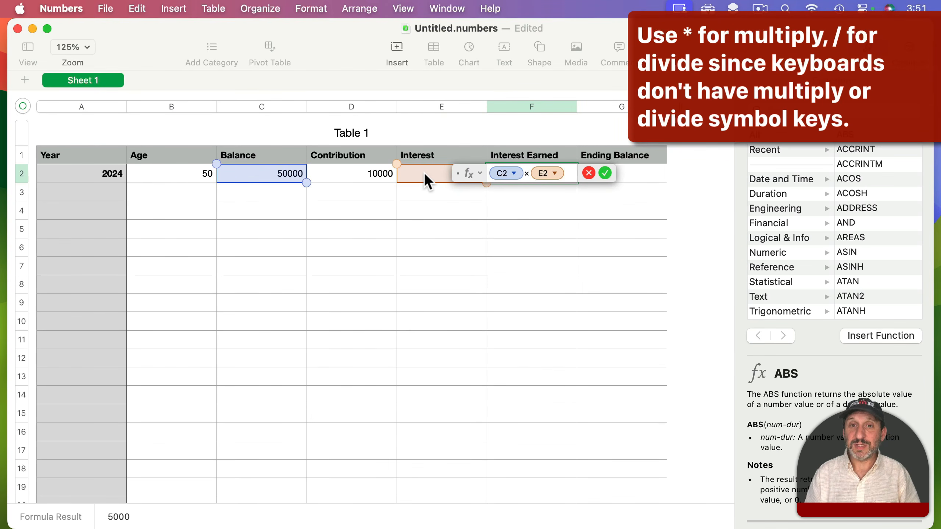
key("Return")
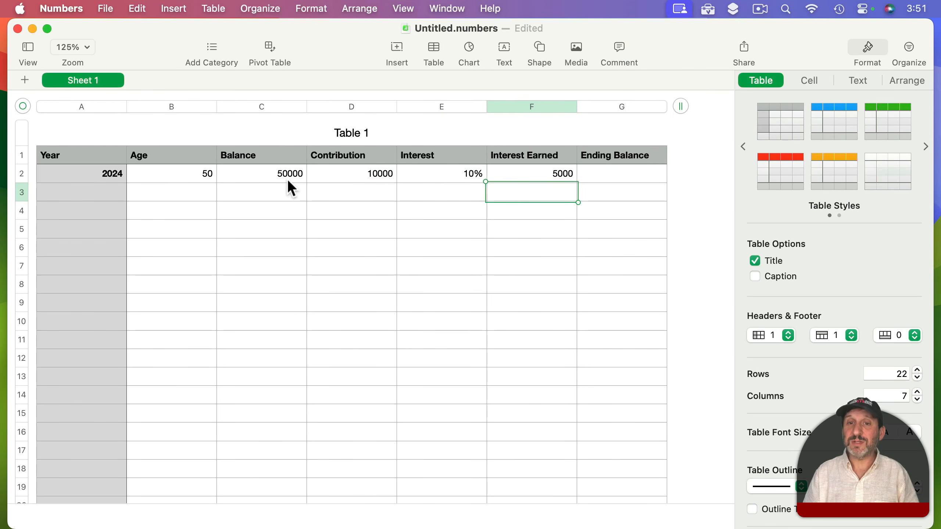
Calculate Ending Balance in G2 with a formula adding the balance, contribution and interest earned, C2+D2+F2.
left_click(624, 173)
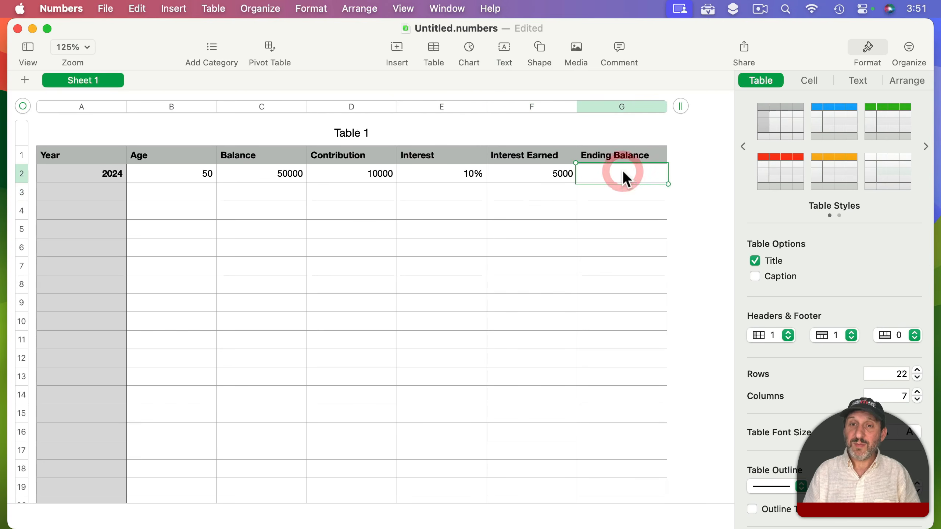
key("=")
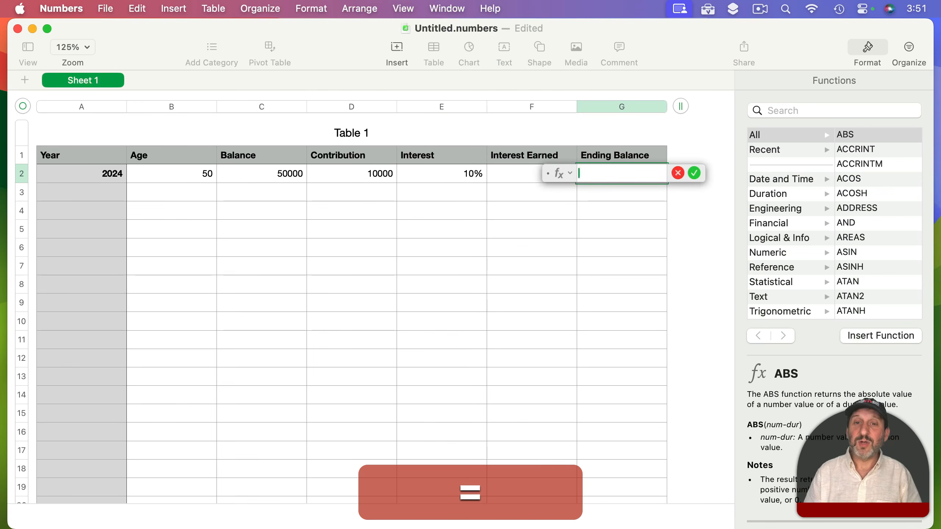
left_click(271, 176)
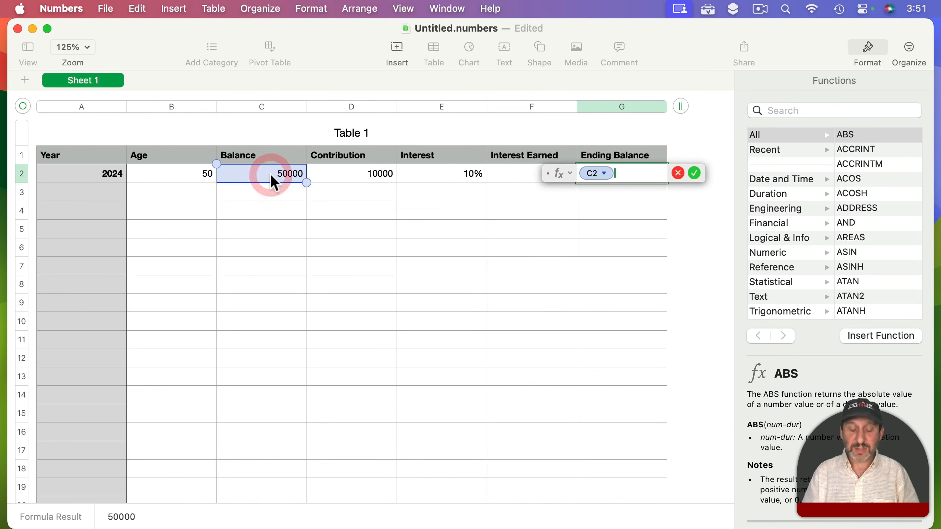
type("+")
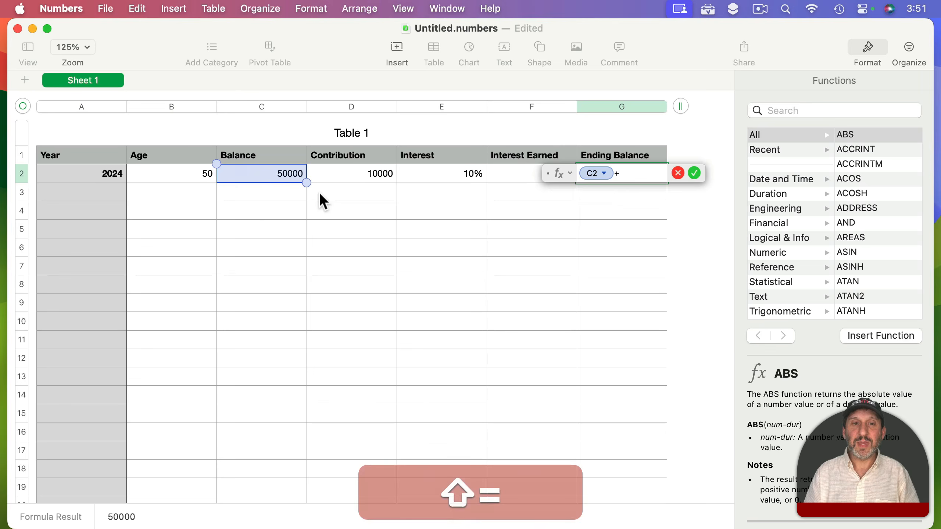
left_click(368, 172)
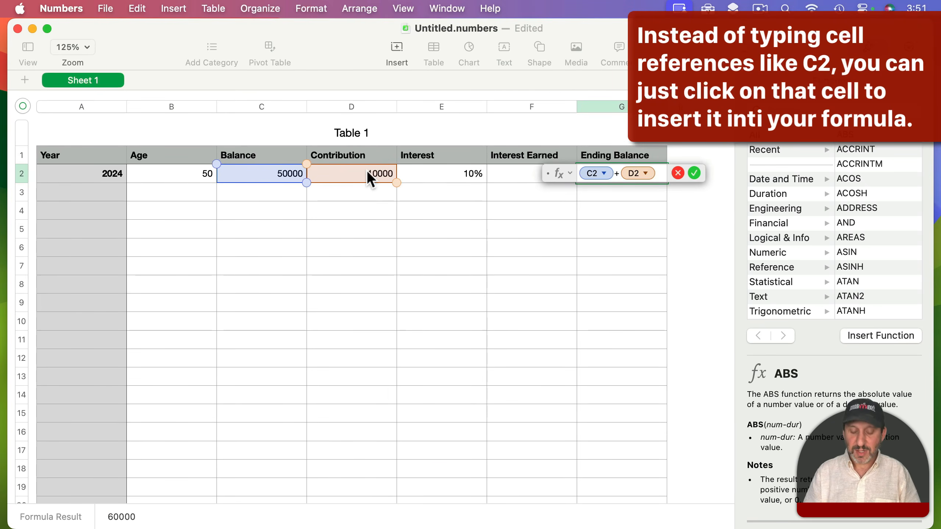
type("+")
left_click(518, 173)
key("Return")
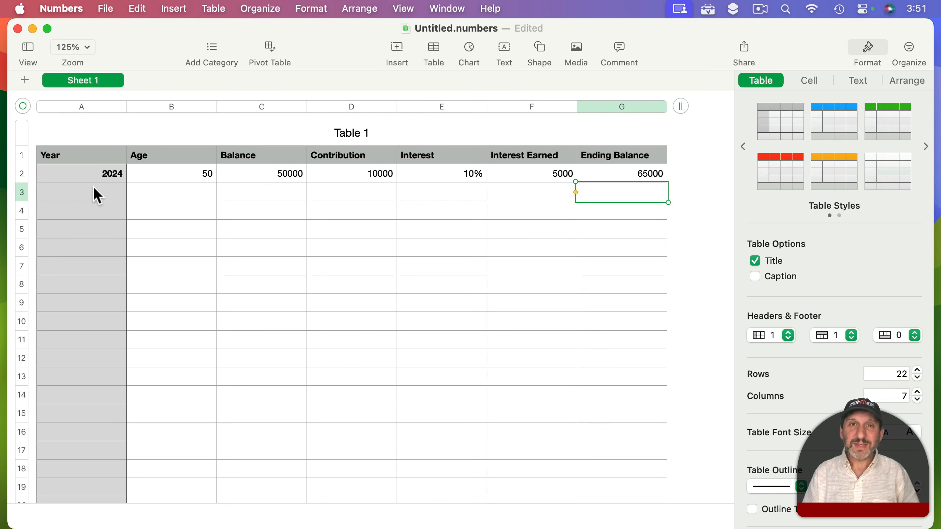
Calculate the second year in A3 with a formula adding 1 to the year above, $A2+1.
left_click(95, 197)
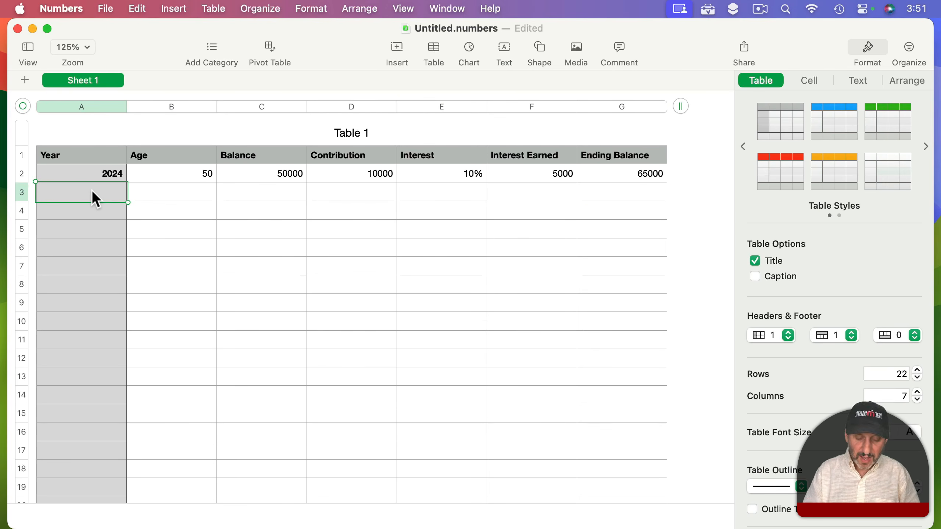
type("=")
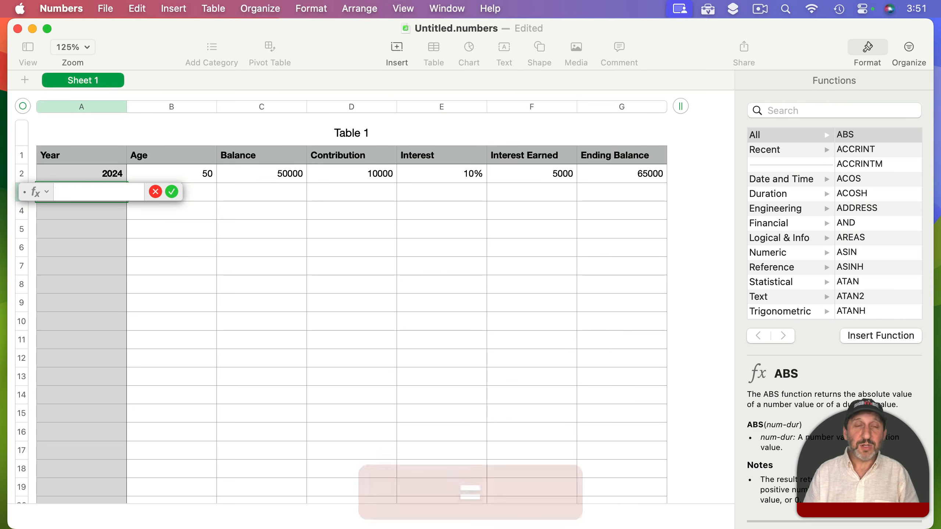
left_click(94, 177)
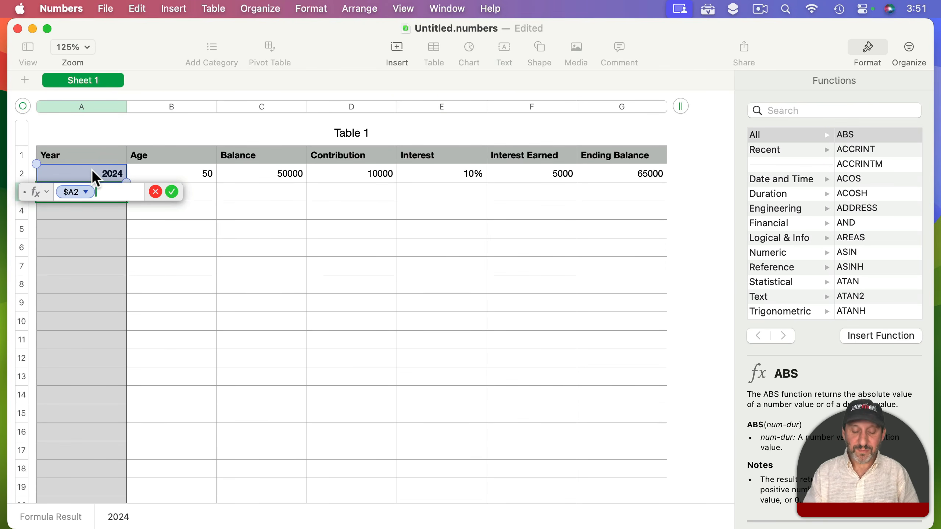
type("+1")
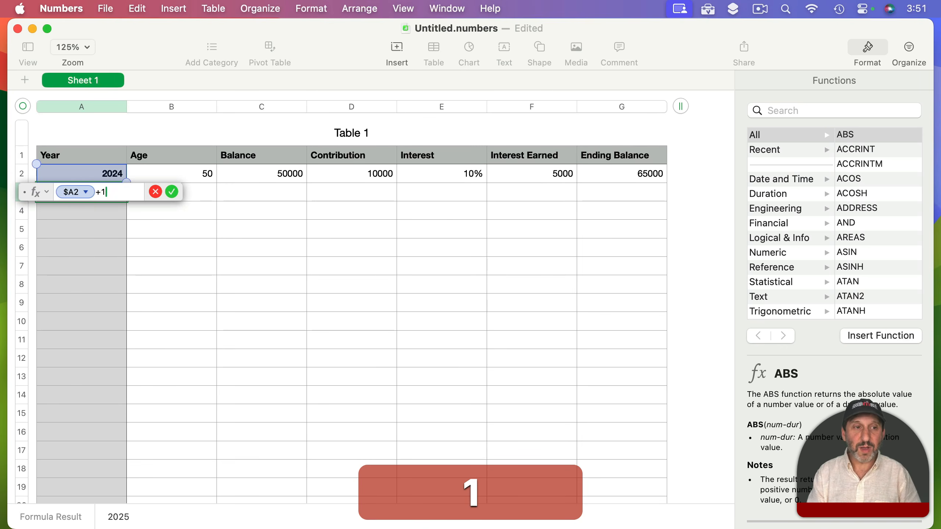
key("Return")
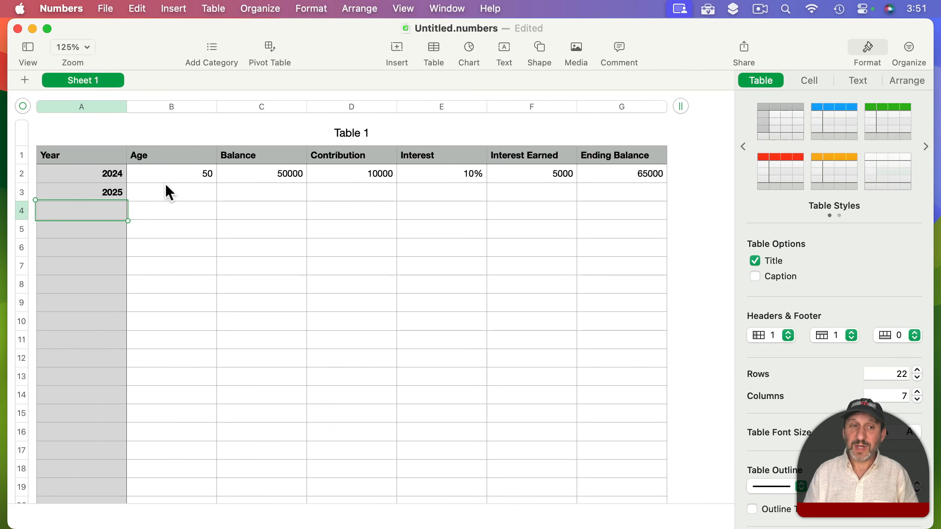
Calculate the second age in B3 with a formula adding 1 to the age above, B2+1.
left_click(178, 191)
type("=")
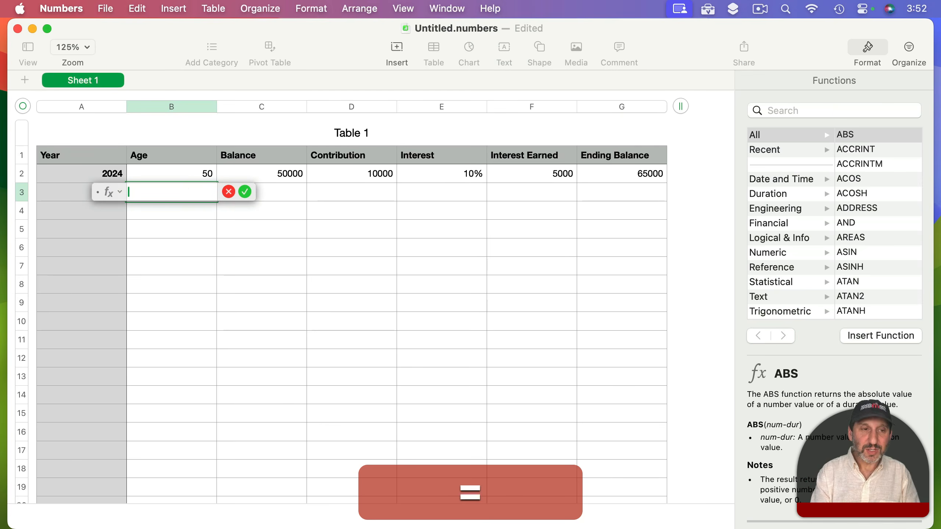
left_click(177, 167)
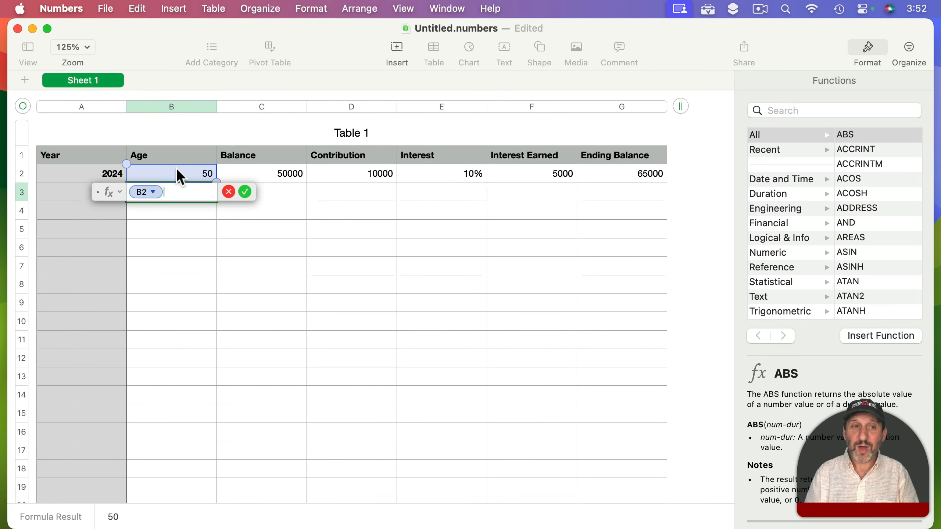
type("+1")
key("Return")
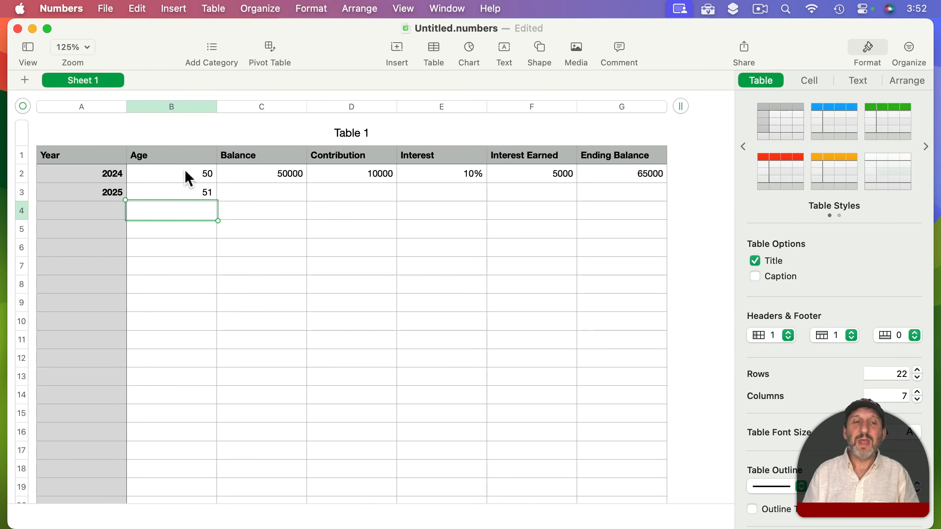
Carry the first year's ending balance into the Balance cell C3 with the formula =G2.
left_click(272, 191)
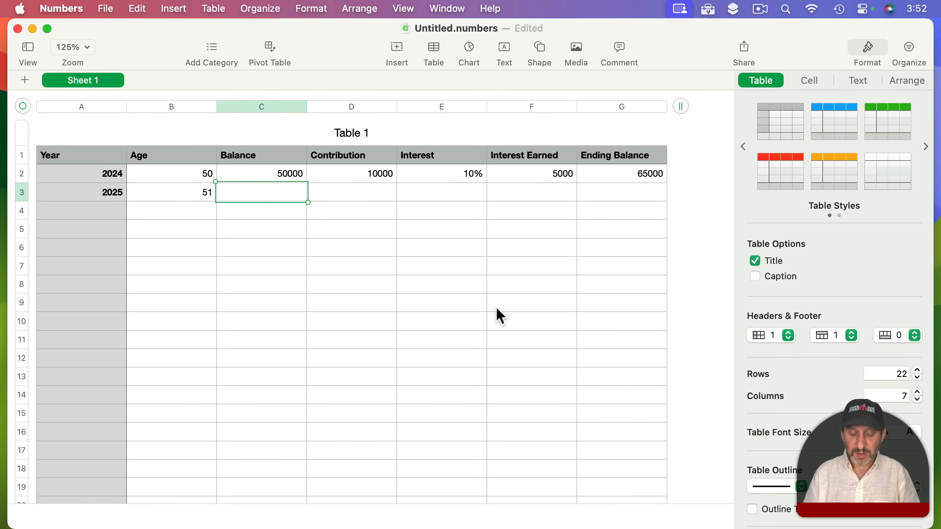
key("=")
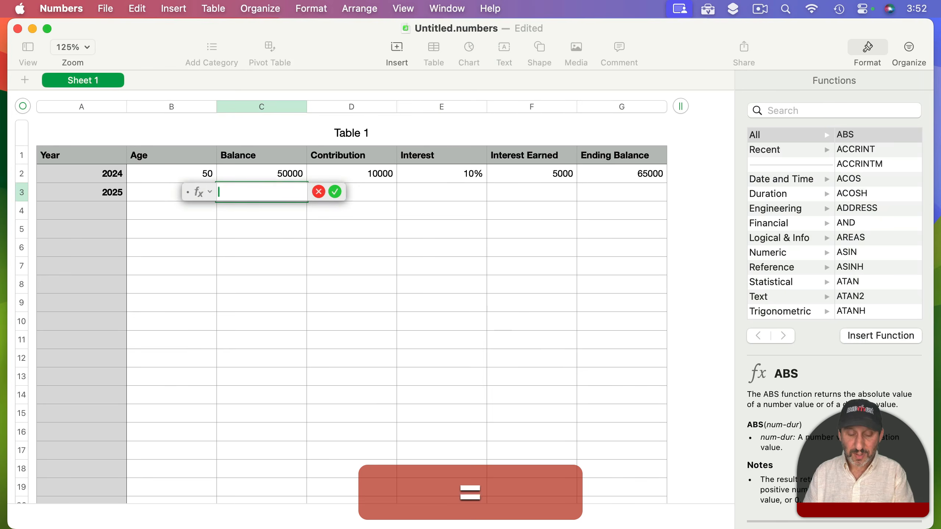
left_click(627, 175)
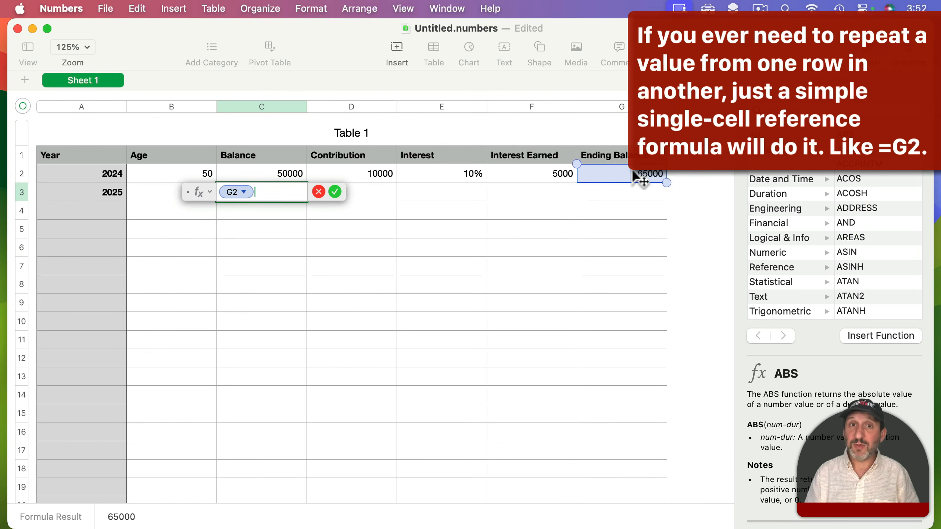
key("Return")
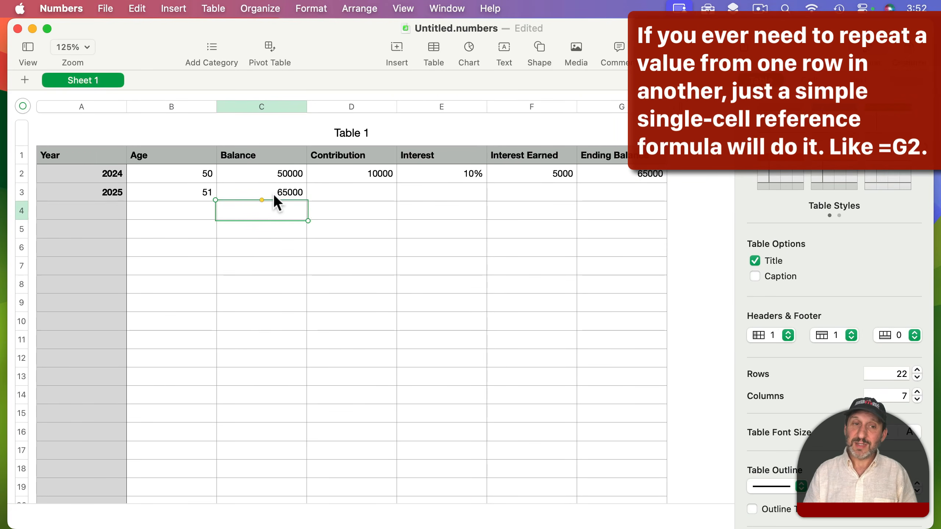
Repeat the contribution and interest rate in row 3 with single-cell reference formulas, D3 as =D2 and E3 as =E2.
left_click(358, 190)
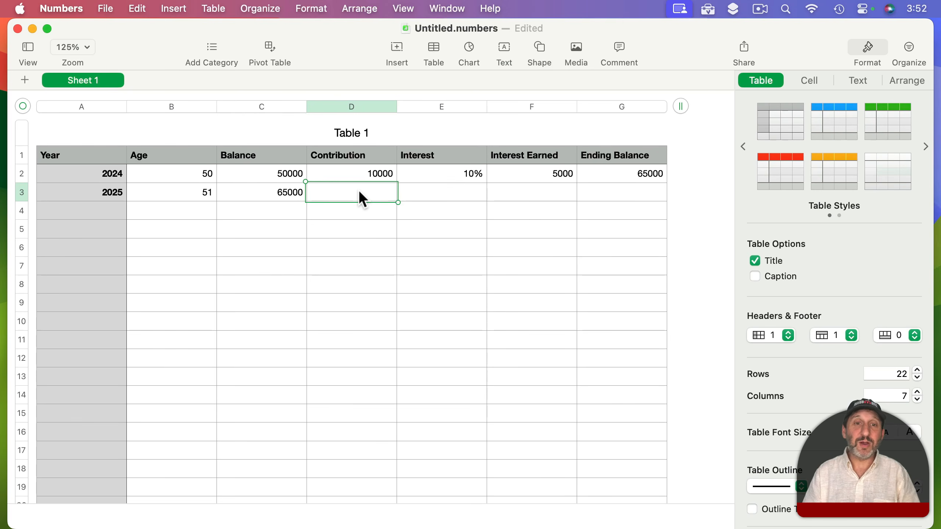
type("=")
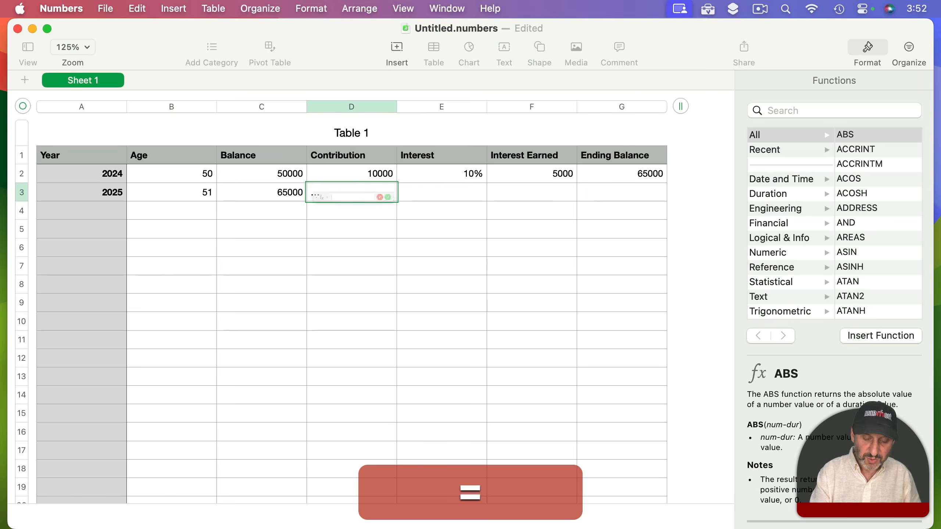
left_click(360, 174)
key("Return")
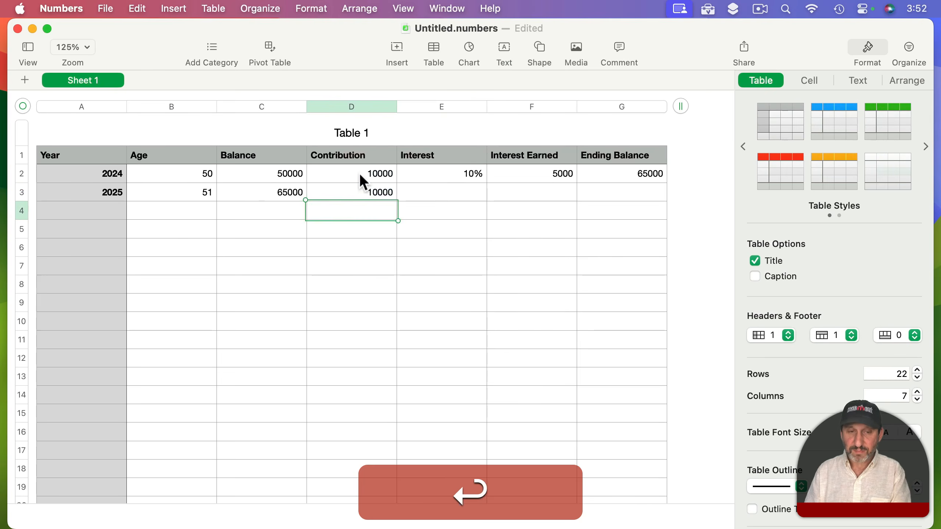
left_click(457, 192)
type("=")
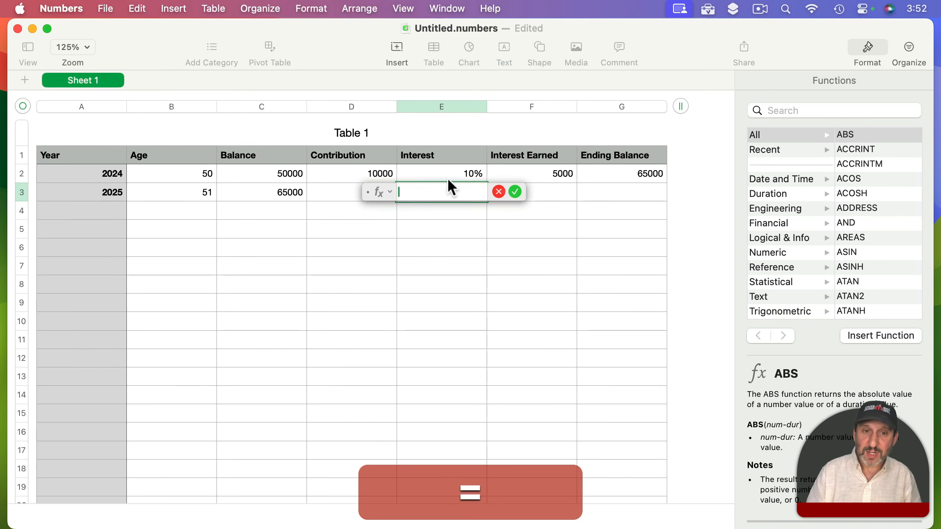
left_click(447, 177)
key("Return")
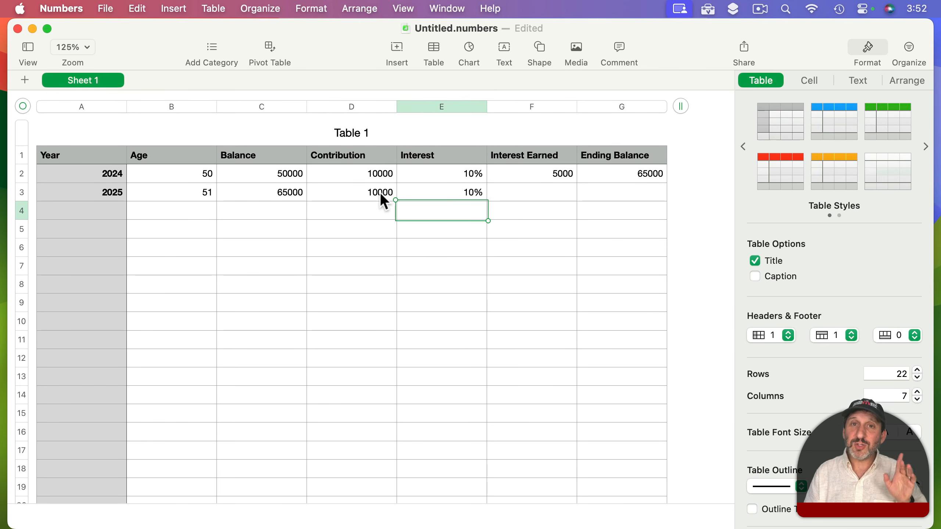
Copy the Interest Earned formula from F2 into F3 and compare the cell references of both formulas.
left_click(534, 193)
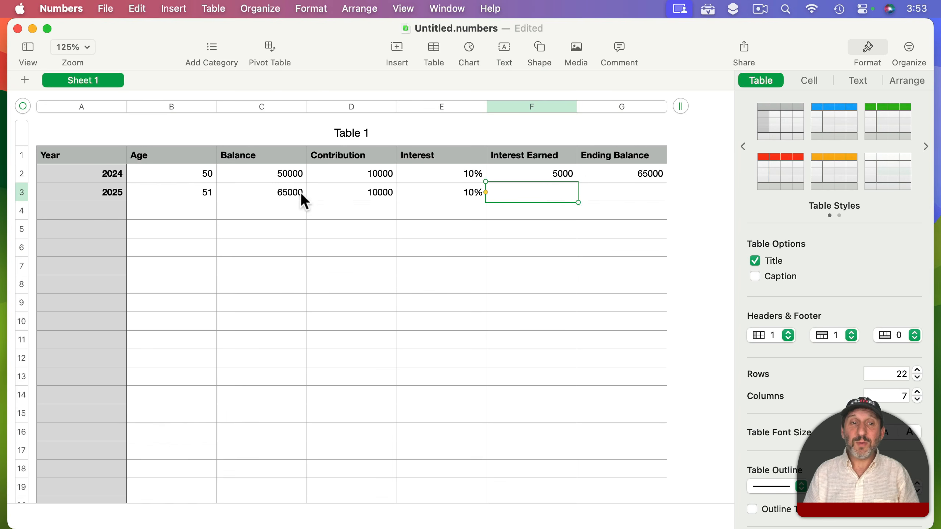
left_click(548, 173)
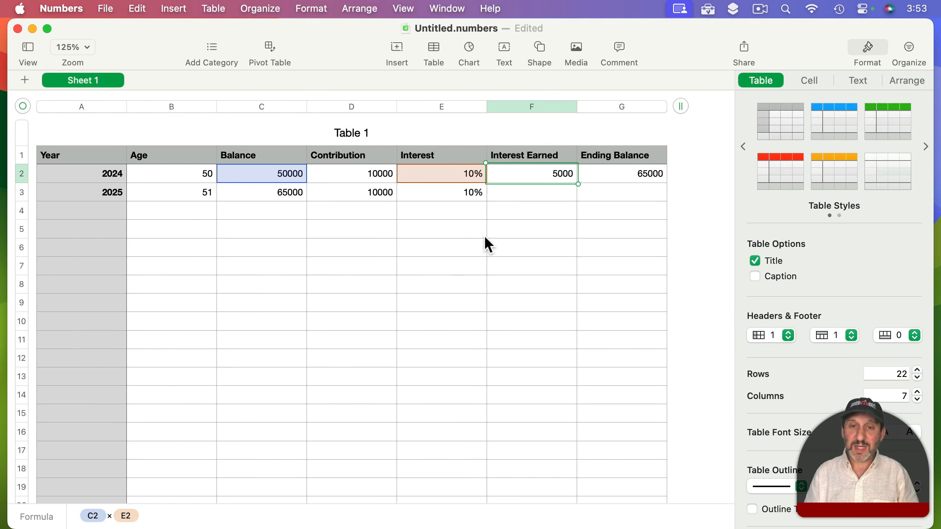
key("super+c")
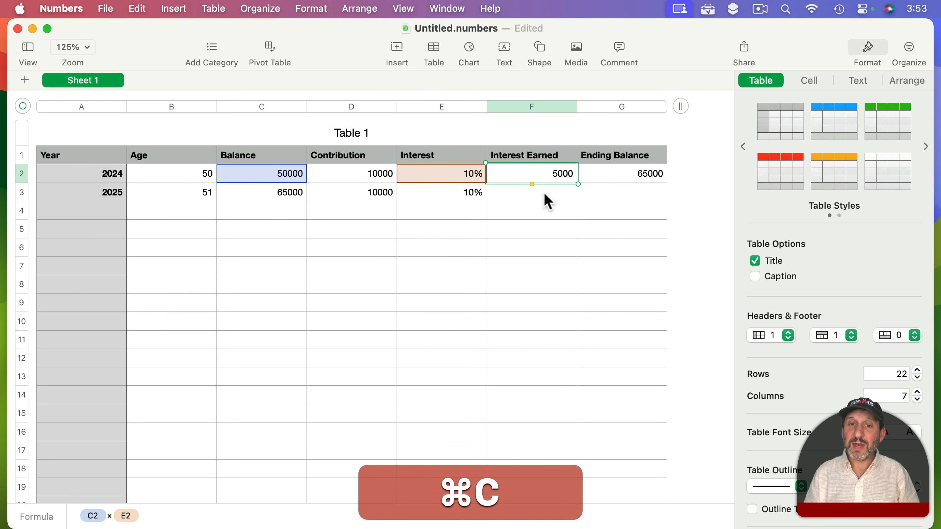
left_click(544, 192)
key("super+v")
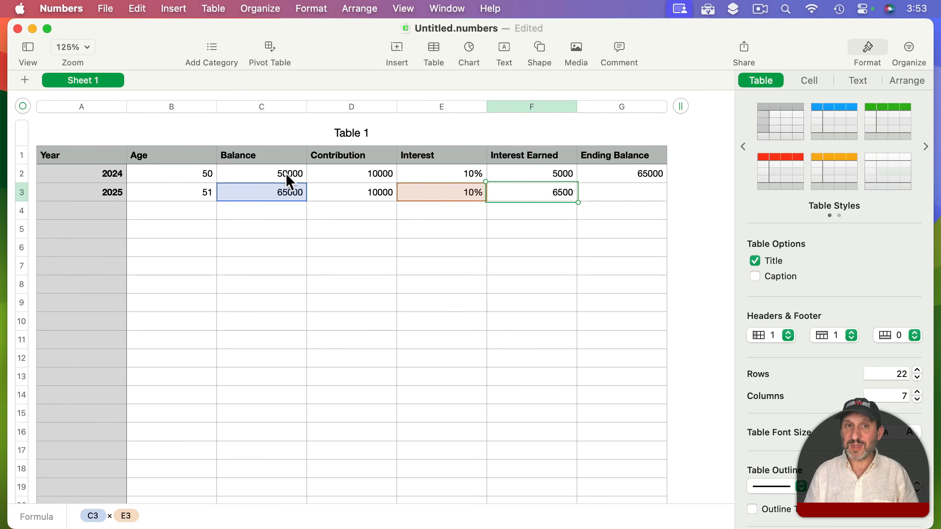
left_click(558, 172)
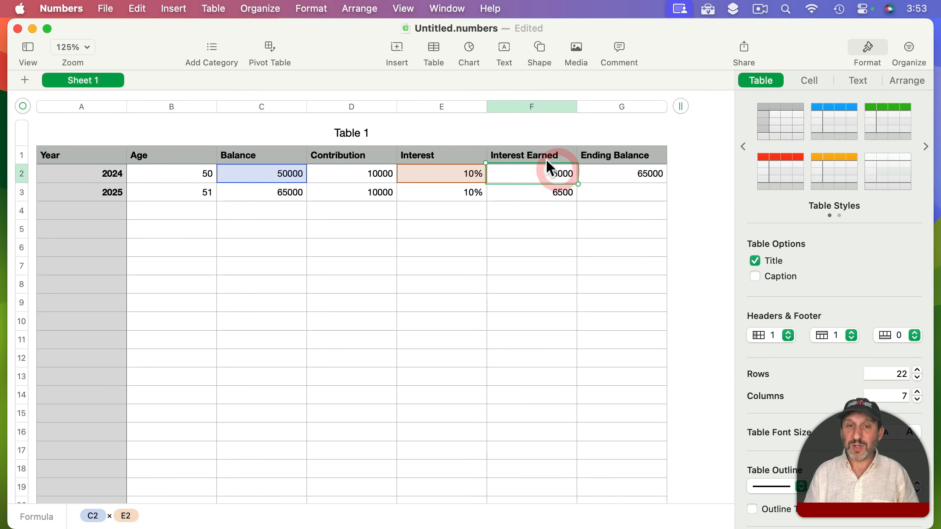
left_click(545, 190)
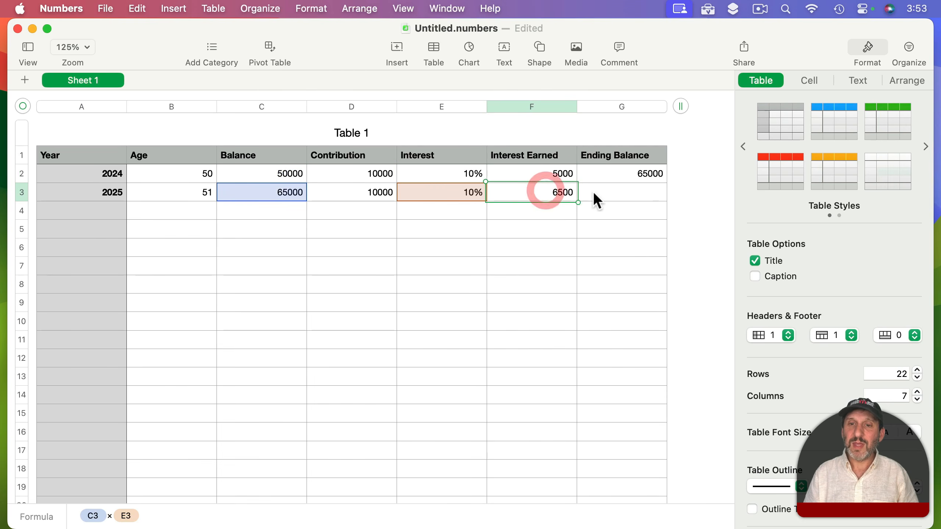
Copy the Ending Balance formula from G2 into G3 and compare the cell references of both formulas.
left_click(641, 176)
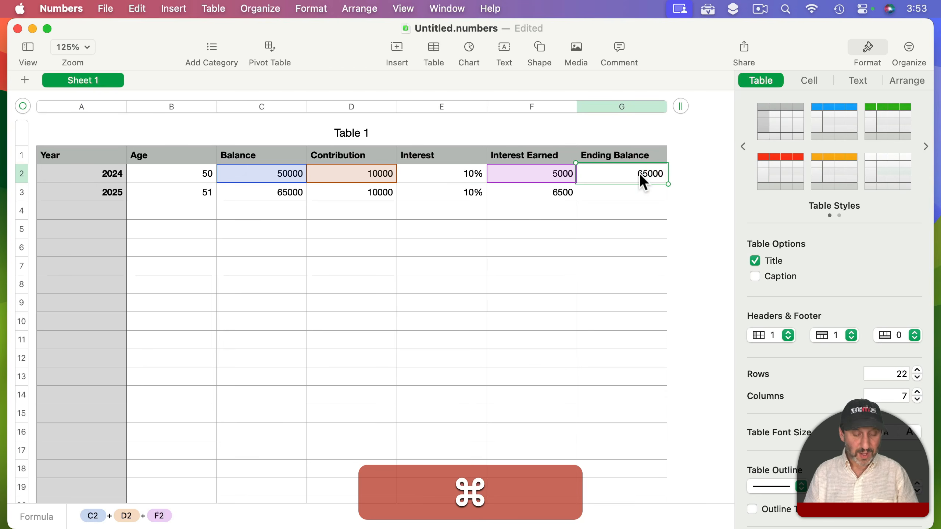
key("cmd+c")
left_click(634, 194)
key("cmd+v")
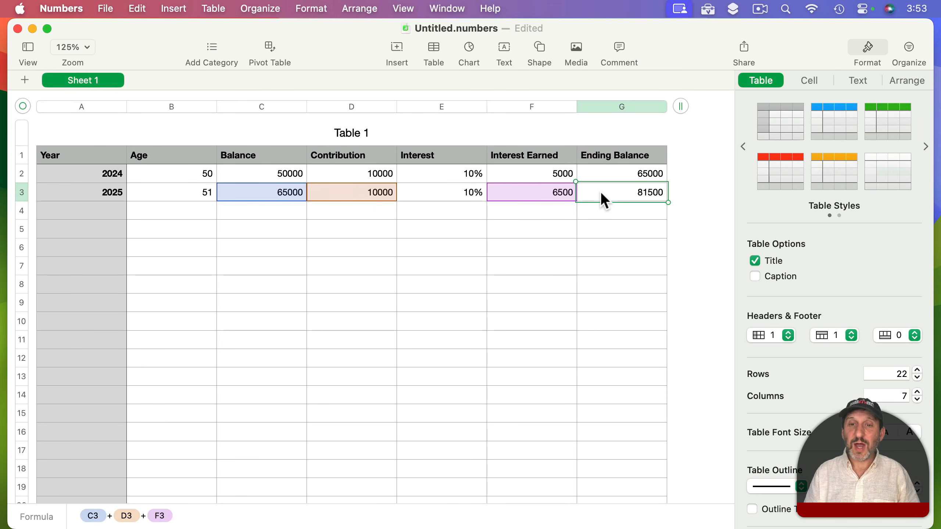
left_click(612, 179)
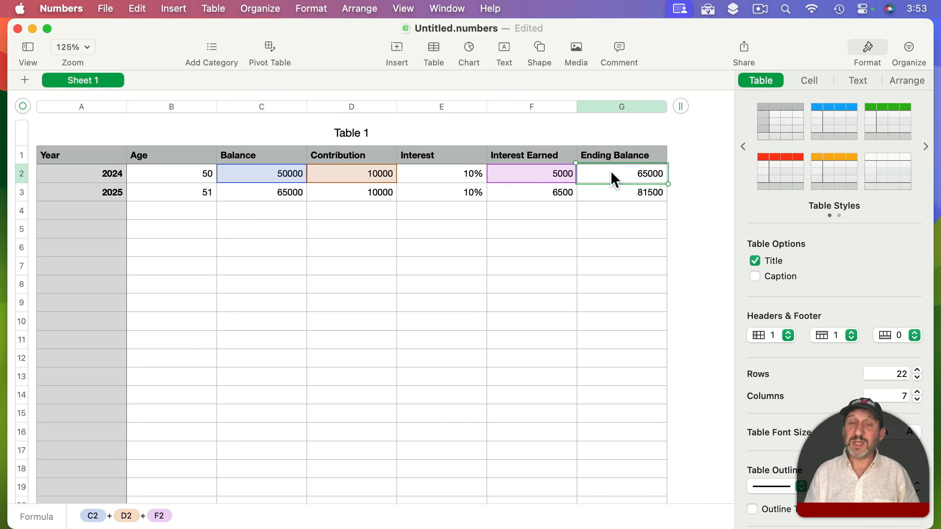
left_click(612, 197)
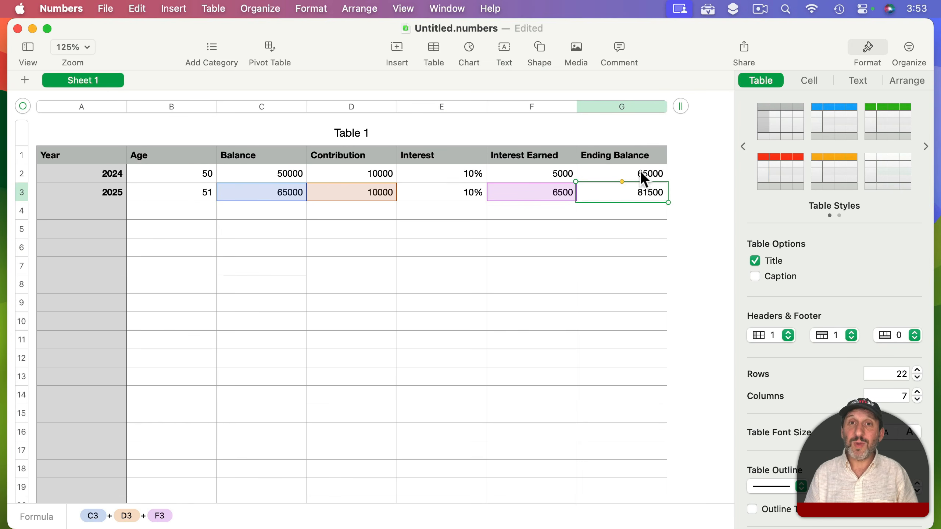
Copy the whole of row 3 and paste it into row 4 to add another year.
left_click(63, 190)
left_click(646, 193)
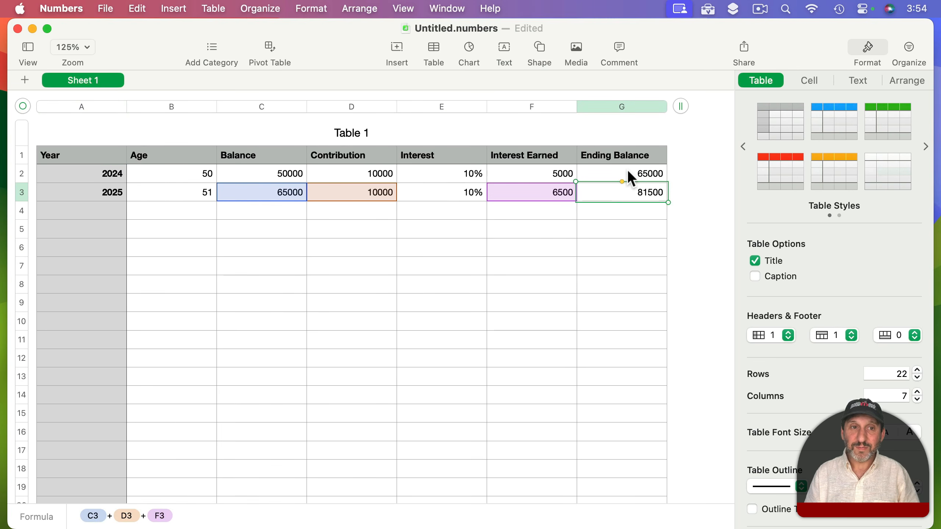
left_click(72, 196)
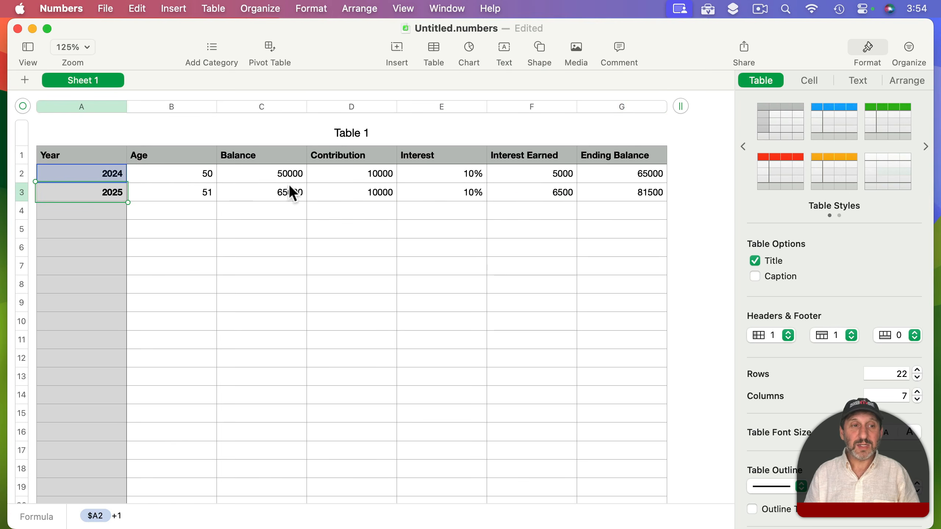
left_click(628, 196, "shift")
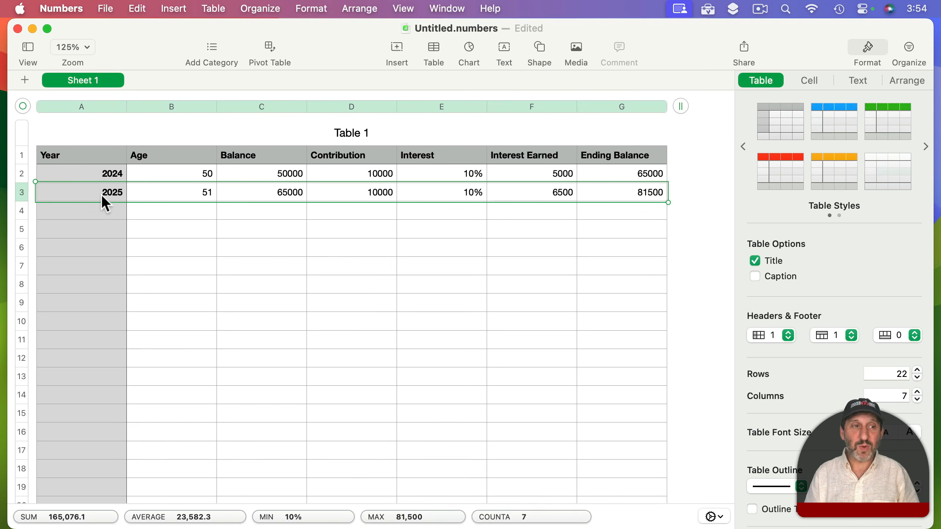
left_click(21, 192)
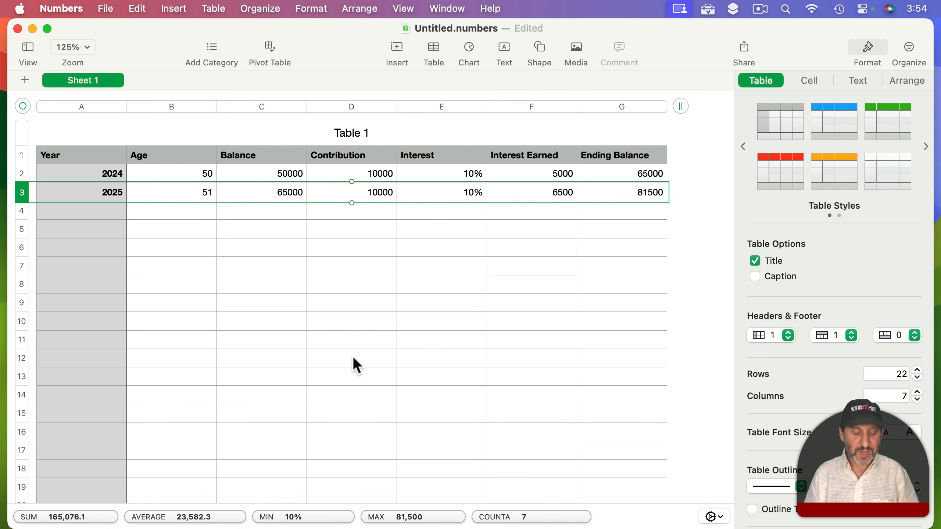
key("super+c")
left_click(20, 211)
key("super+v")
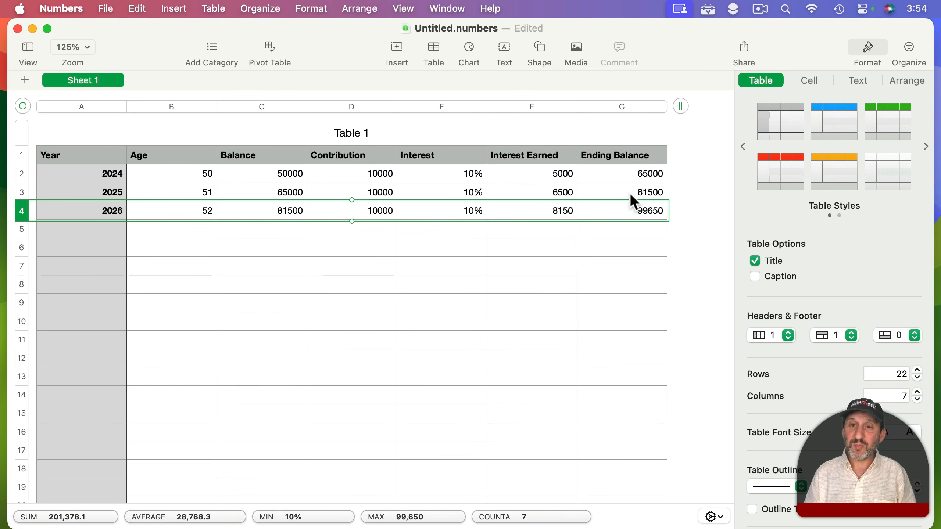
Inspect the formulas in row 4 for Contribution, Interest, Interest Earned and Ending Balance.
left_click(377, 206)
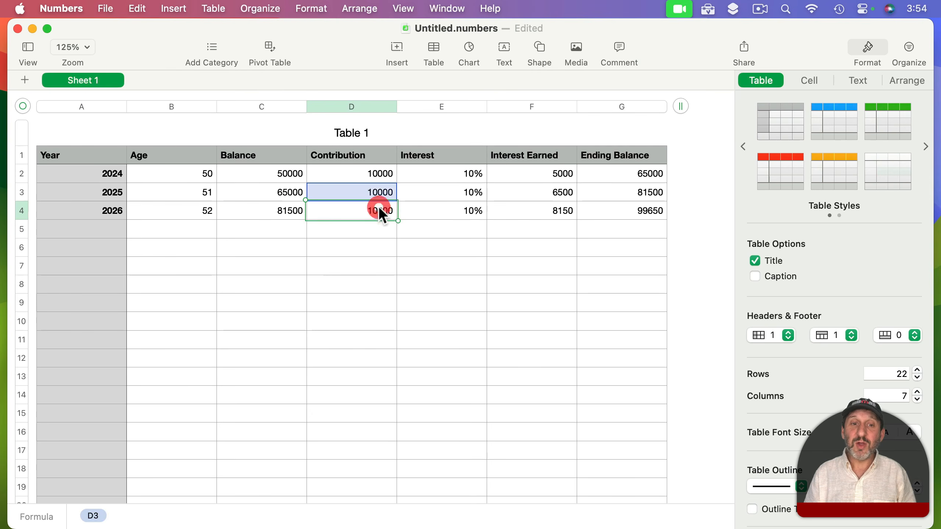
left_click(439, 210)
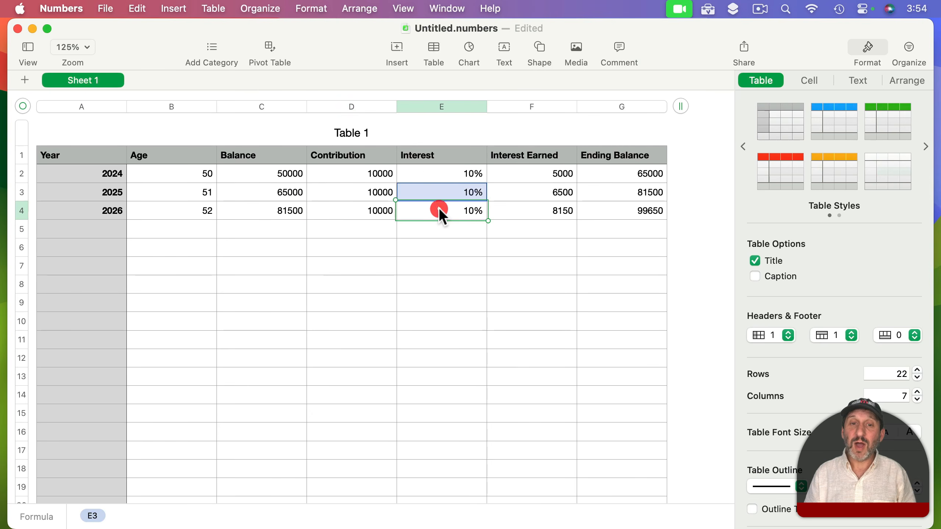
left_click(524, 209)
left_click(620, 216)
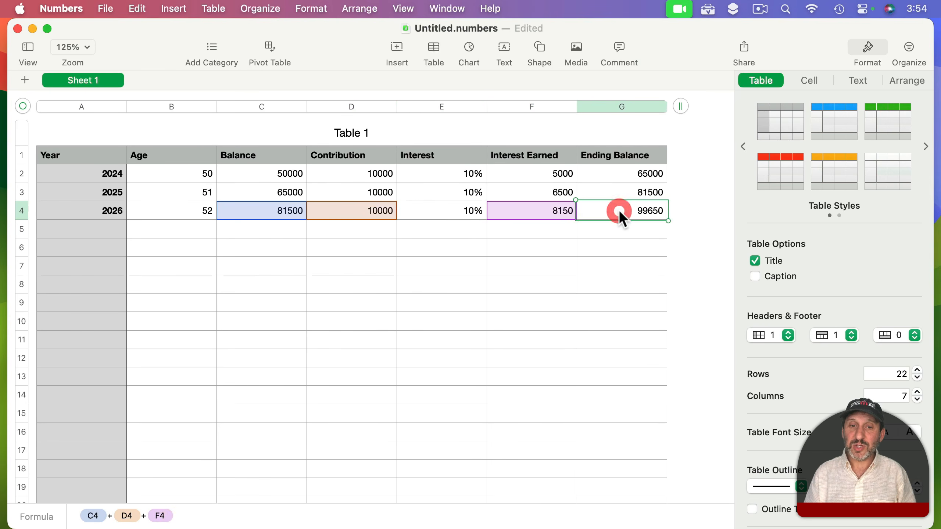
Copy the whole of row 4 and paste it into rows 5 through 22 to fill the remaining years.
left_click(528, 217)
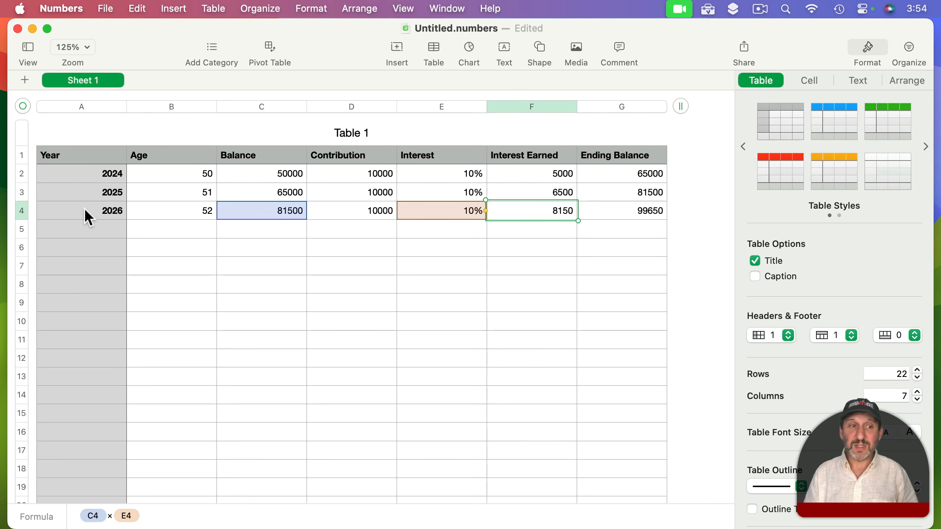
left_click(21, 211)
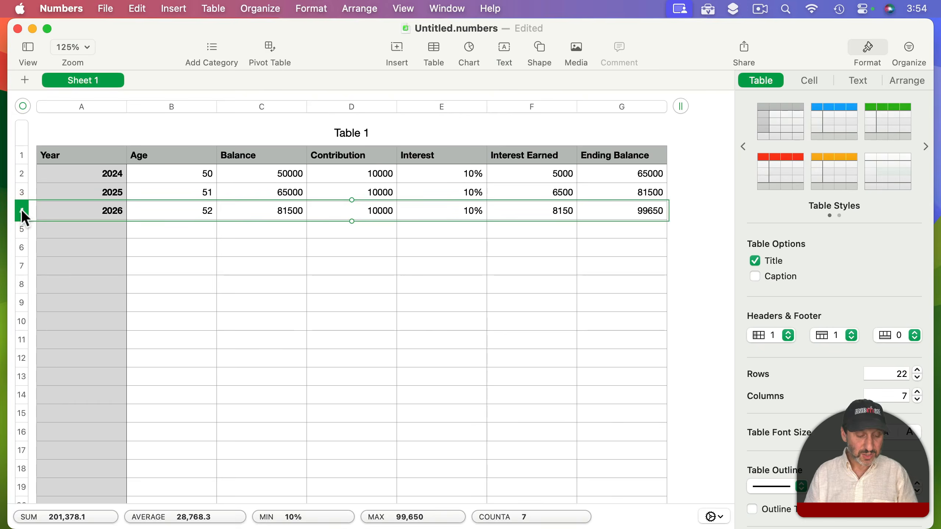
key("super+c")
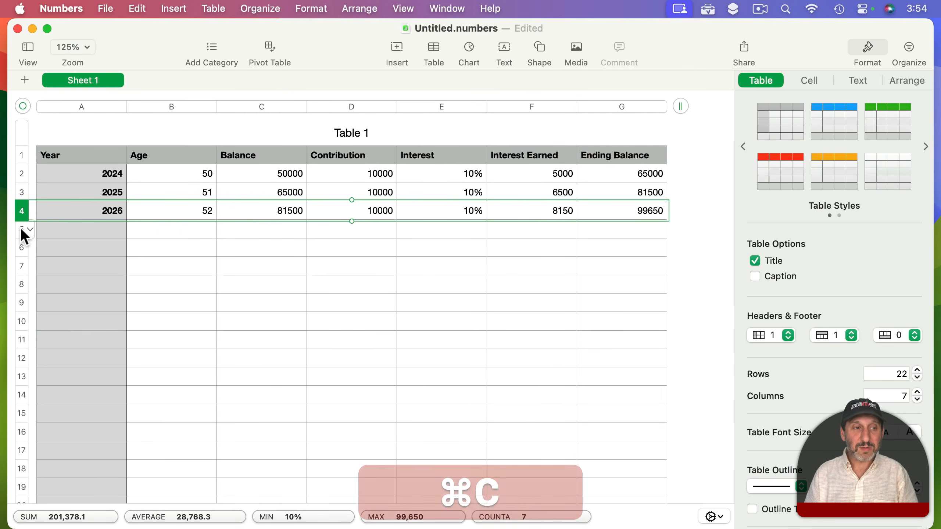
left_click(22, 229)
scroll(25, 293, "down", 5)
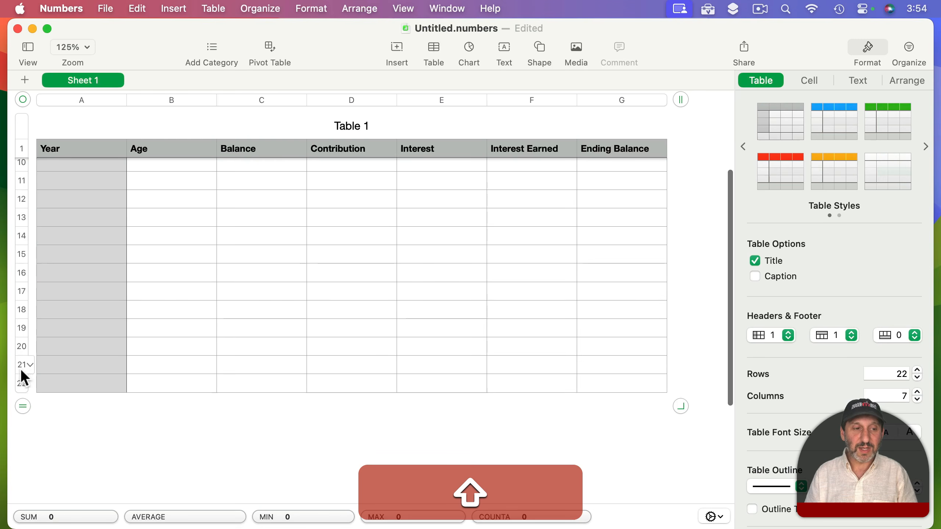
left_click(22, 382, "shift")
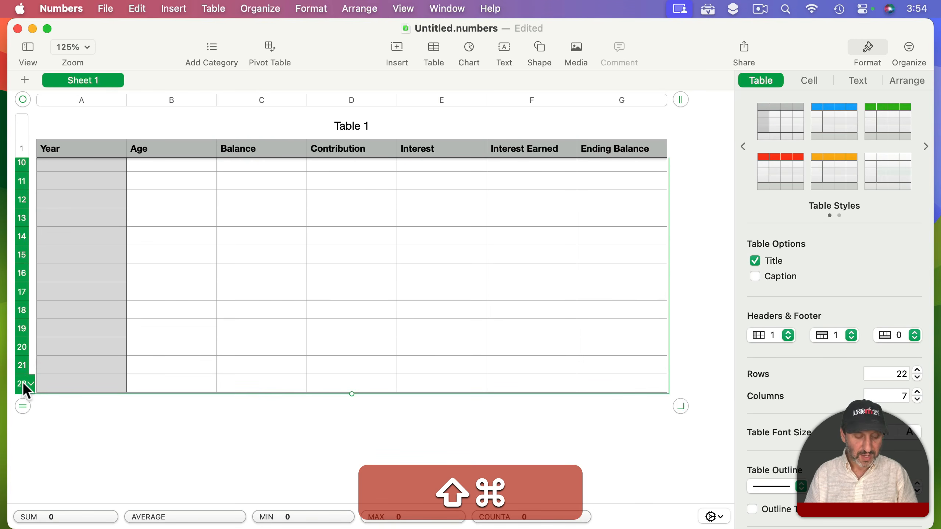
key("shift+super+v")
scroll(74, 334, "up", 5)
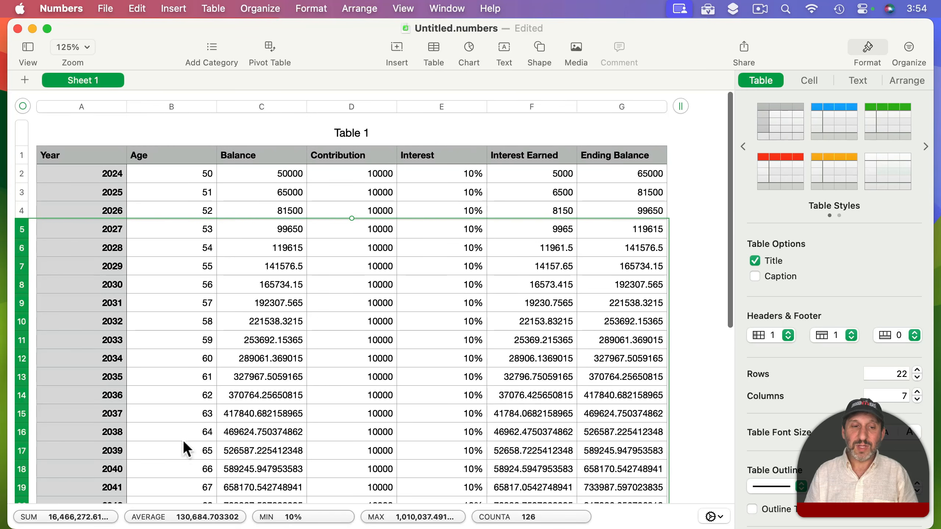
Review the projection from the starting age to the last year, and inspect the row 9 formulas for Interest Earned and Ending Balance.
left_click(222, 206)
left_click(204, 177)
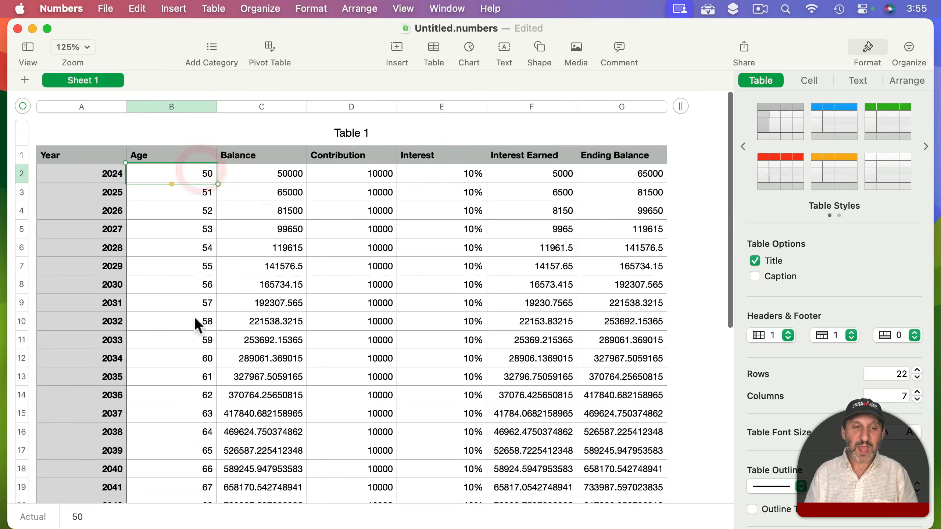
scroll(195, 334, "down", 5)
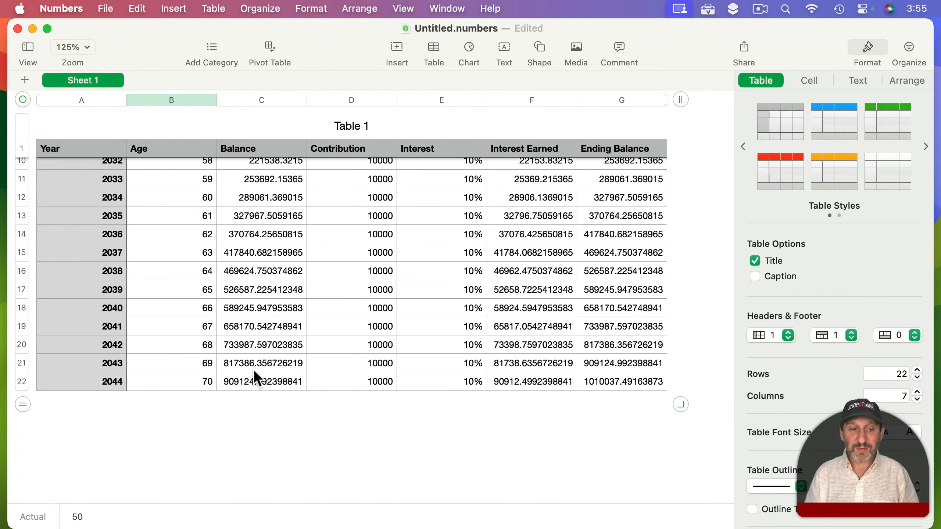
scroll(279, 160, "up", 5)
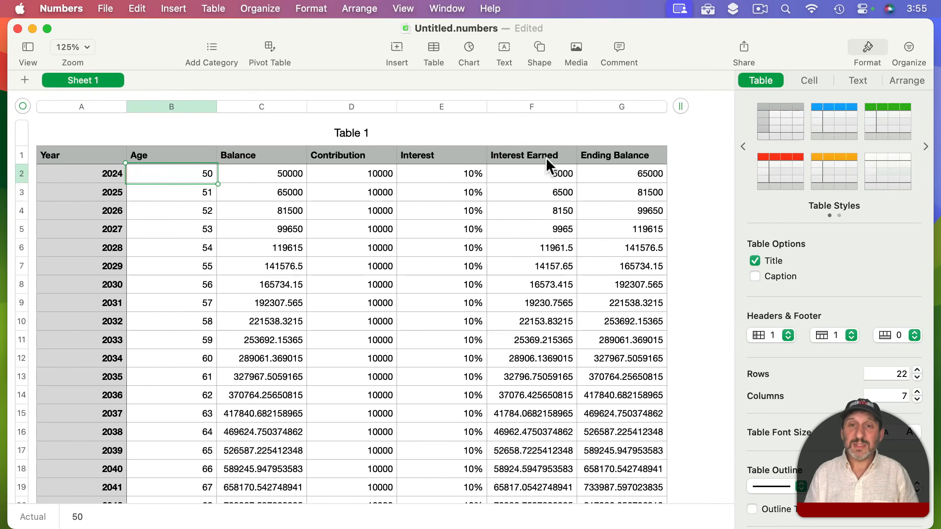
left_click(546, 299)
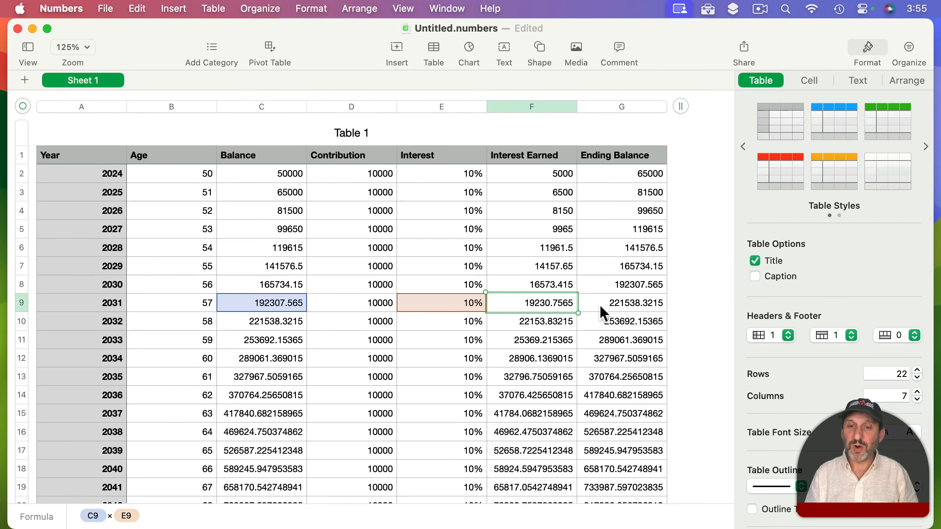
left_click(635, 302)
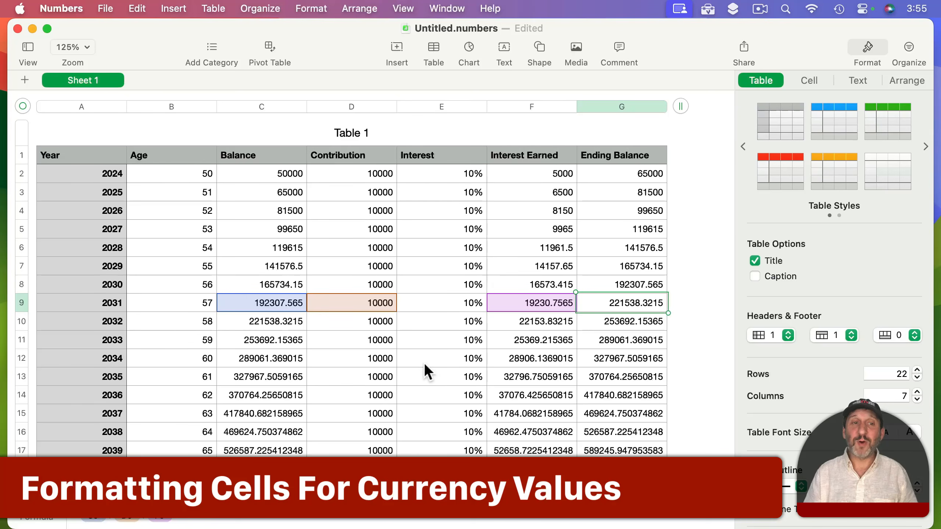
Format the Balance, Contribution, Interest Earned and Ending Balance columns together as Currency.
left_click(266, 106)
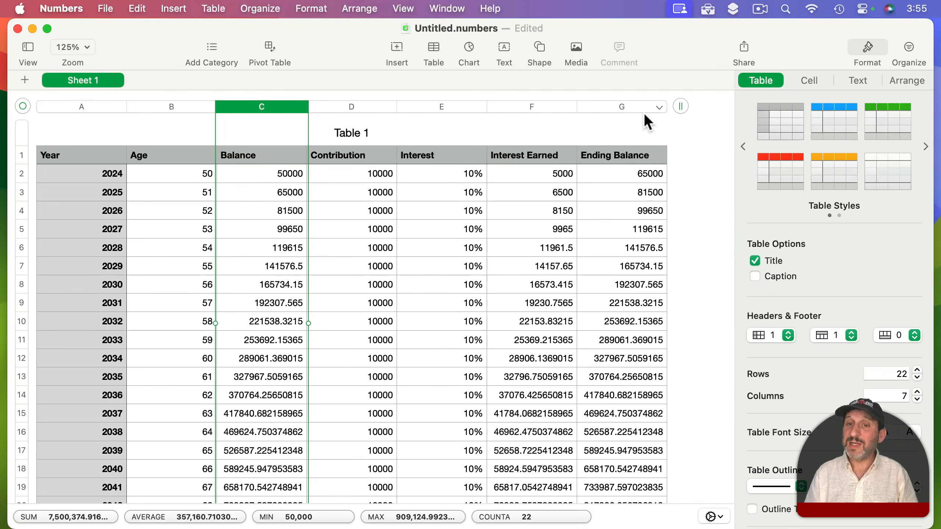
left_click(533, 108, "super")
left_click(622, 107, "super")
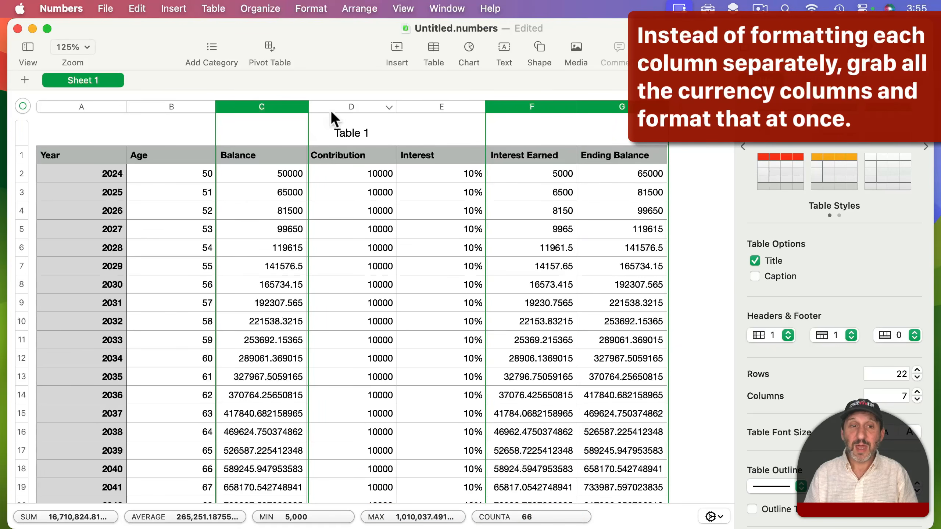
left_click(354, 107, "super")
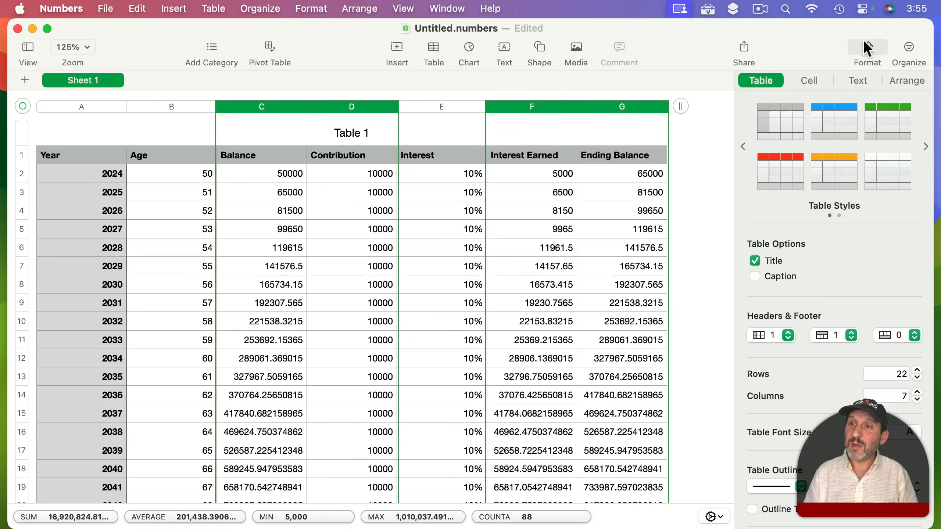
left_click(806, 82)
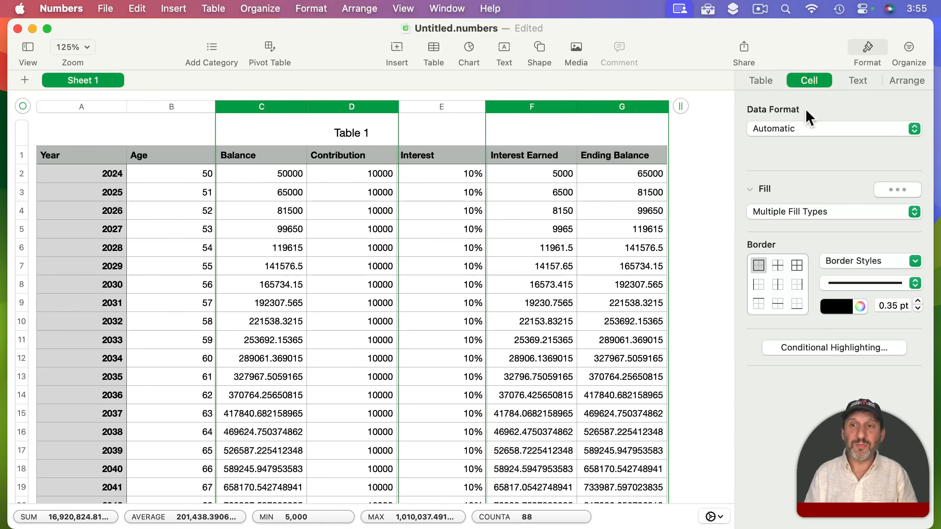
left_click(801, 126)
left_click(793, 167)
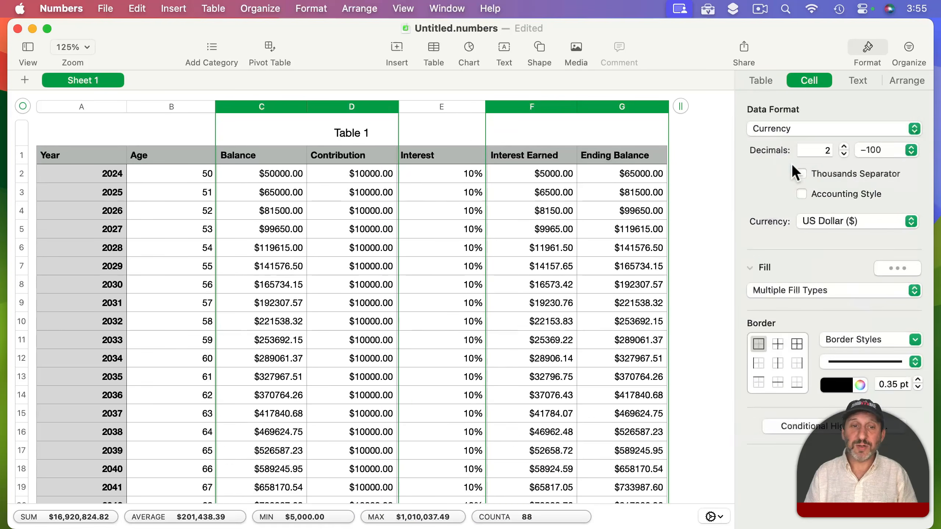
Give the currency columns accounting style and a thousands separator, with 0 decimals.
left_click(820, 192)
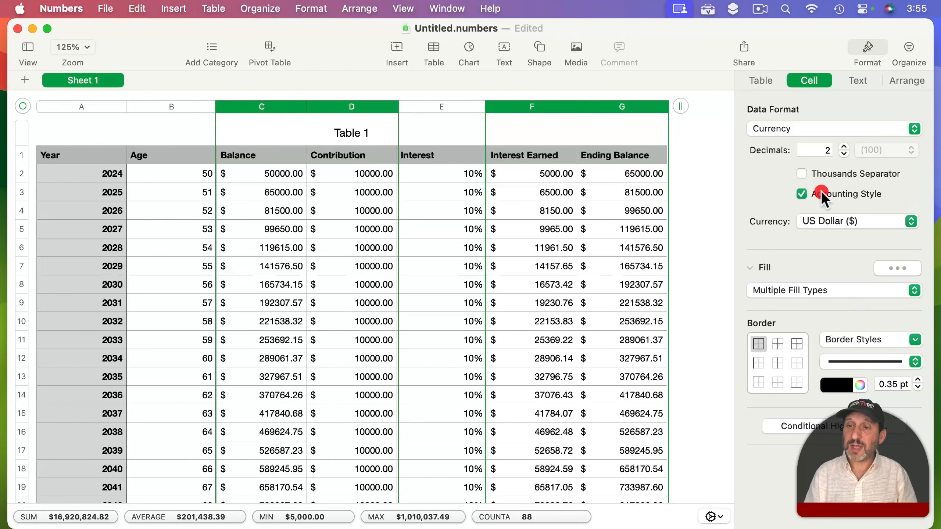
left_click(819, 173)
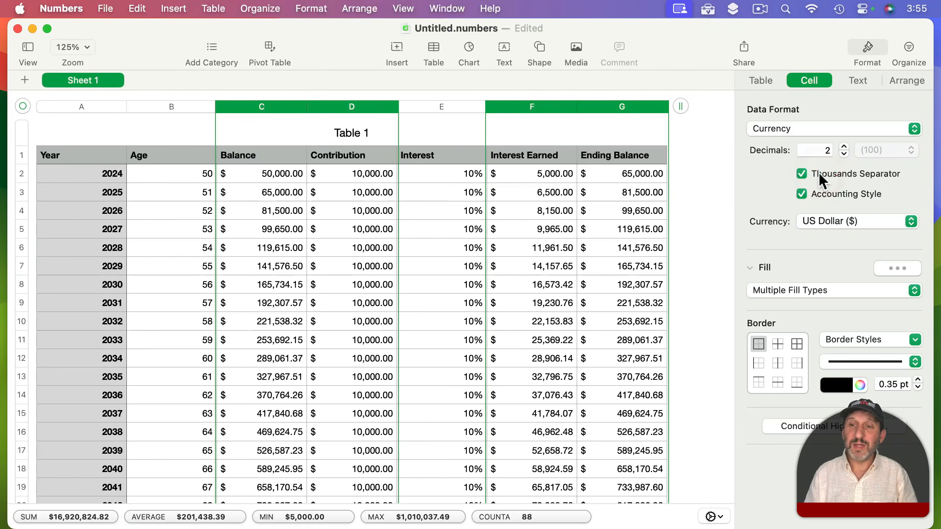
left_click(844, 153)
left_click(843, 153)
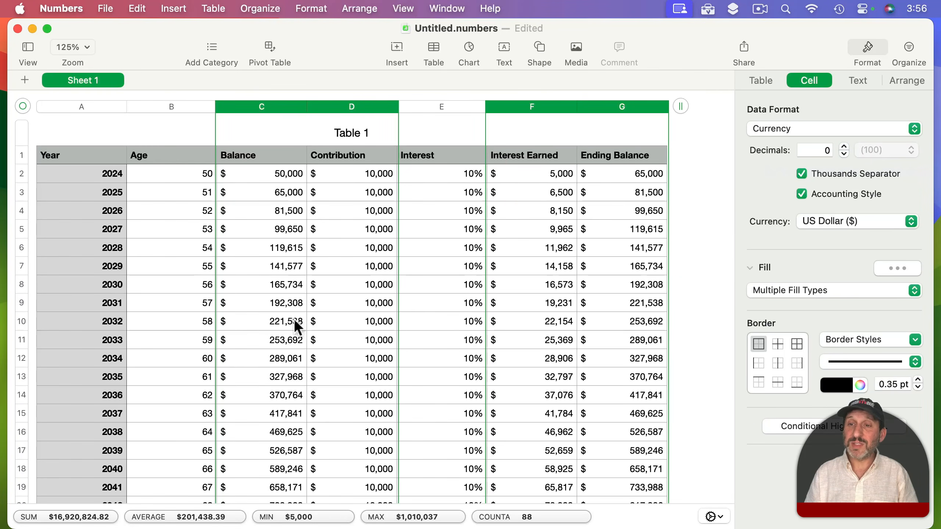
Review the starting age, contribution and interest values in row 2 and the final Ending Balance in row 22.
scroll(216, 183, "up", 3)
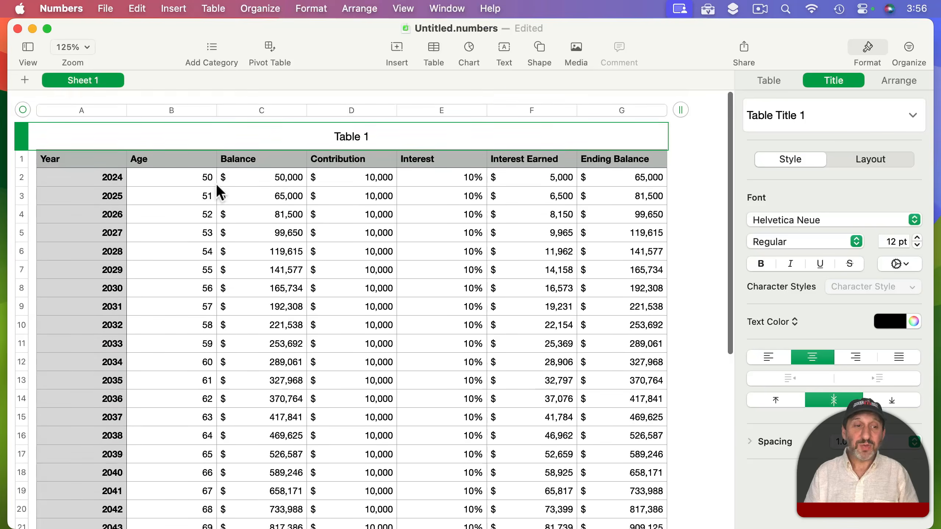
left_click(167, 179)
left_click(360, 180)
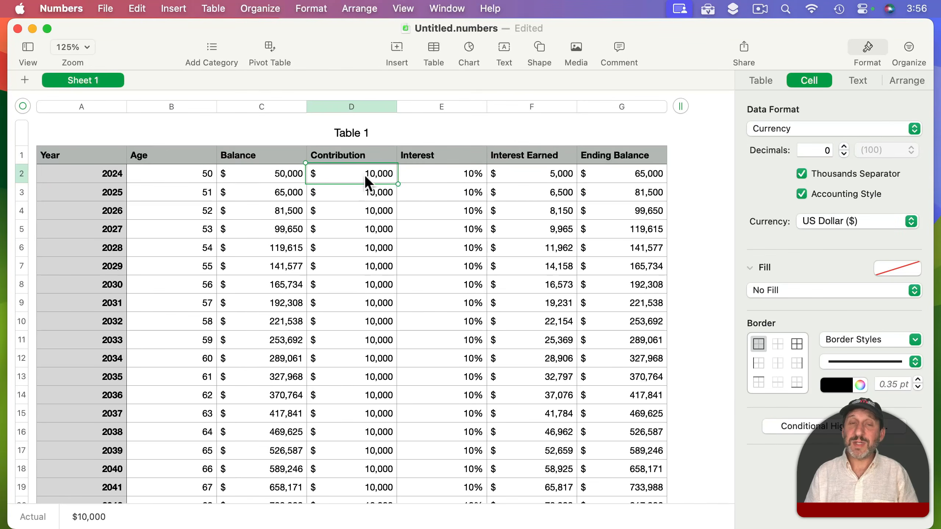
left_click(463, 175)
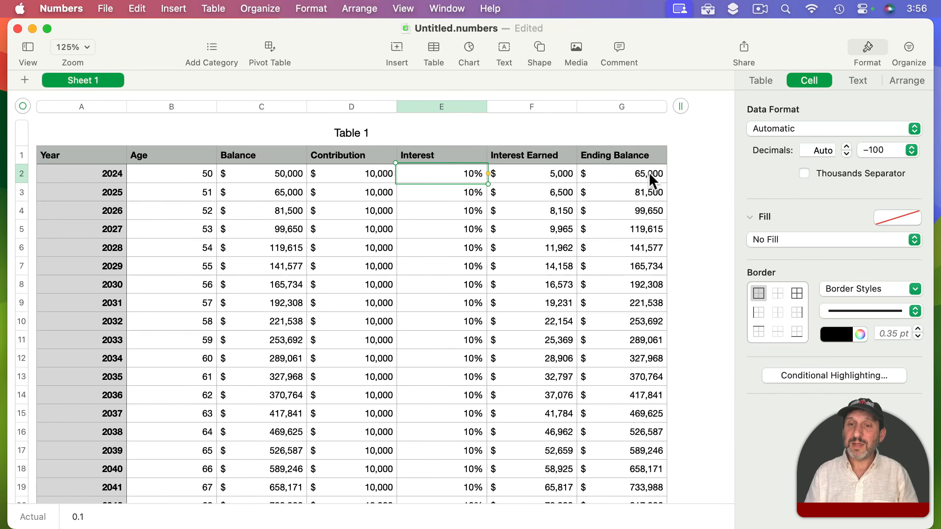
scroll(627, 276, "down", 5)
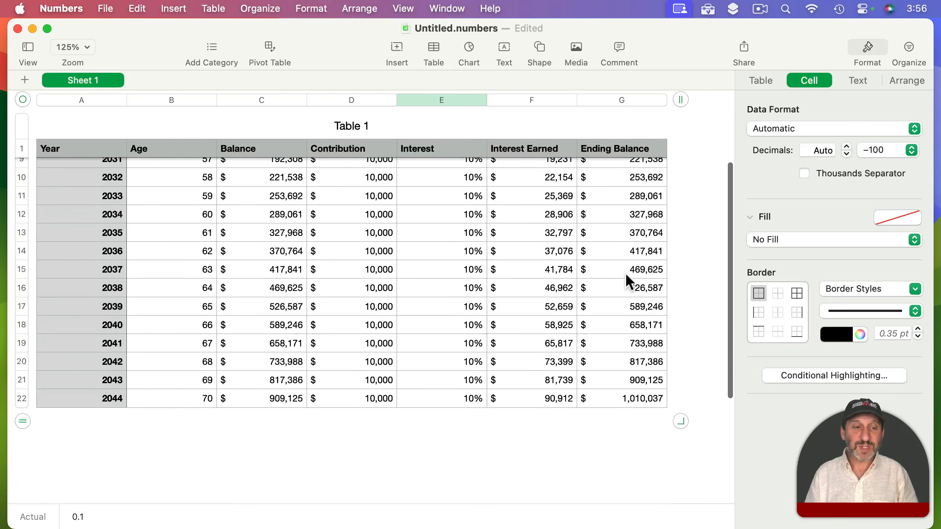
left_click(656, 399)
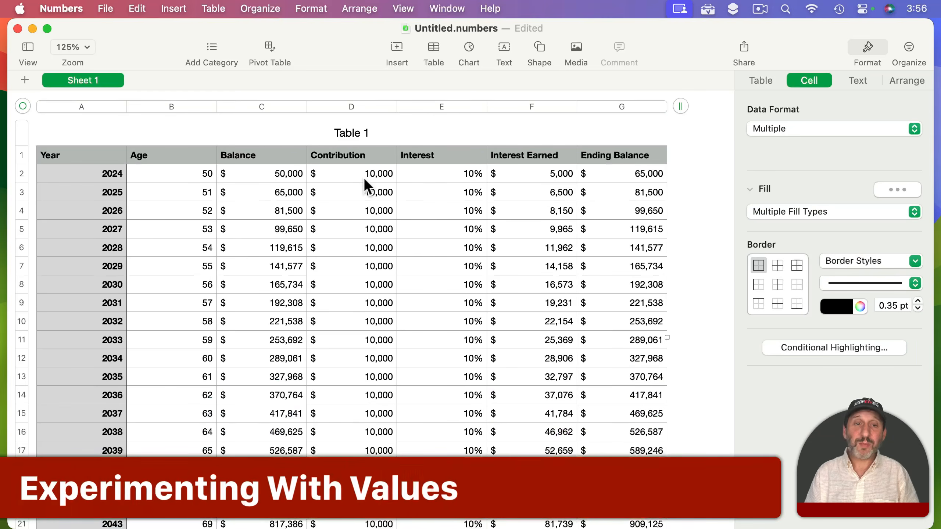
Examine the Contribution and Interest formulas in rows 3 to 6 to see which cells they reference.
left_click(373, 191)
left_click(375, 210)
left_click(377, 229)
left_click(377, 247)
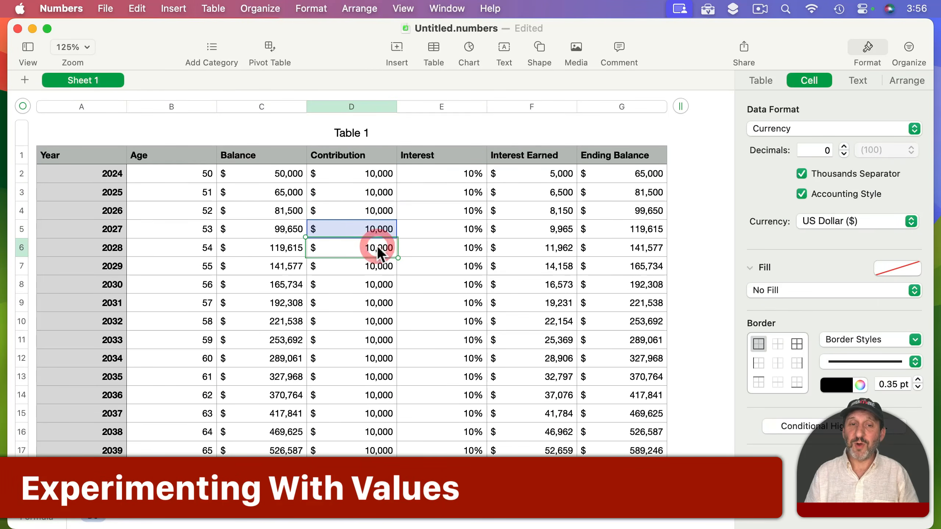
left_click(449, 194)
left_click(449, 211)
left_click(450, 229)
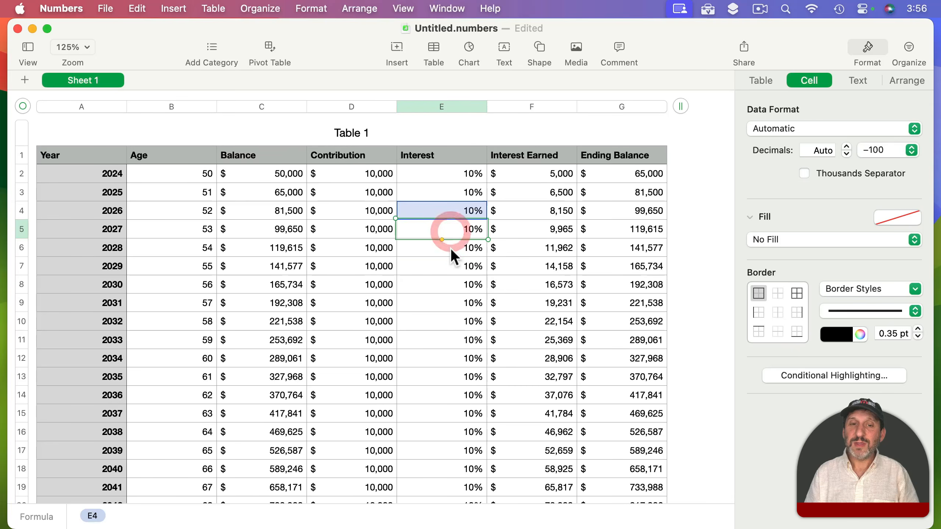
left_click(450, 248)
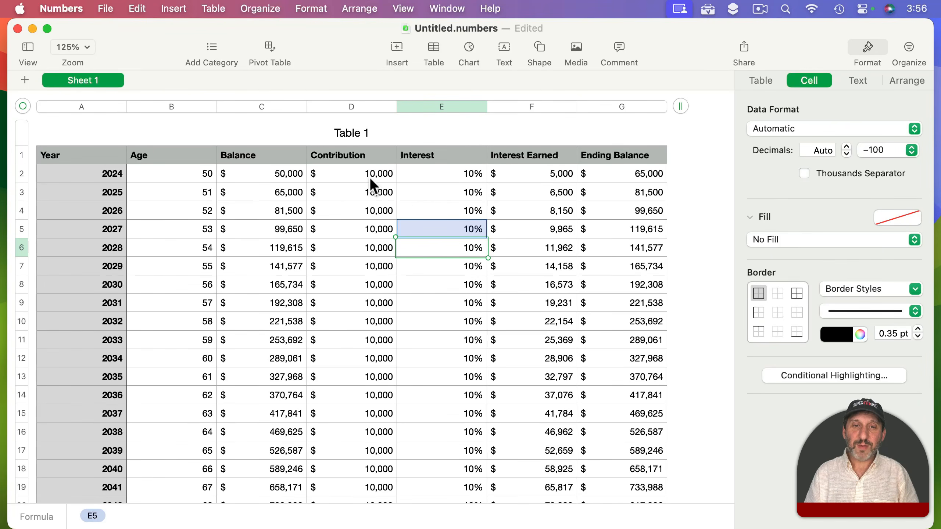
Set the 2029 Contribution in D7 to 12,000 and check the Contribution cells in rows 3, 7 and 8.
left_click(371, 267)
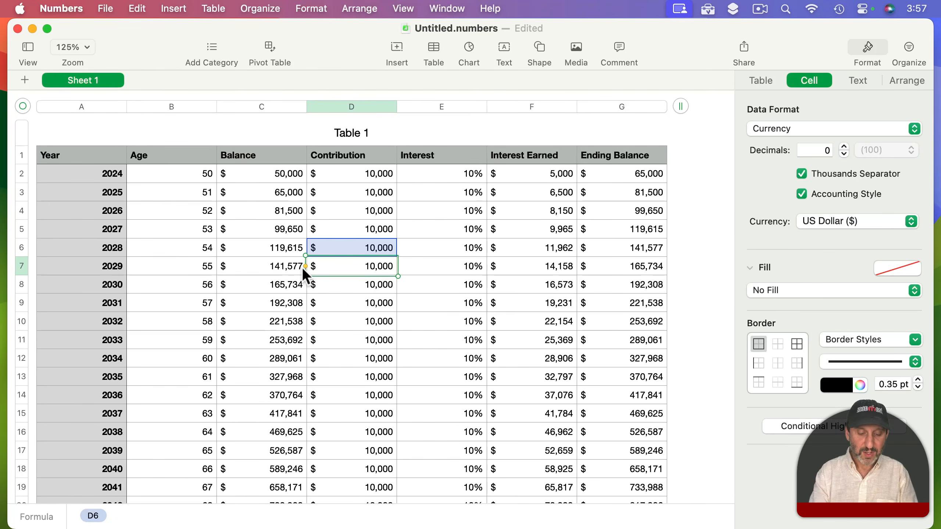
type("12,000")
key("Return")
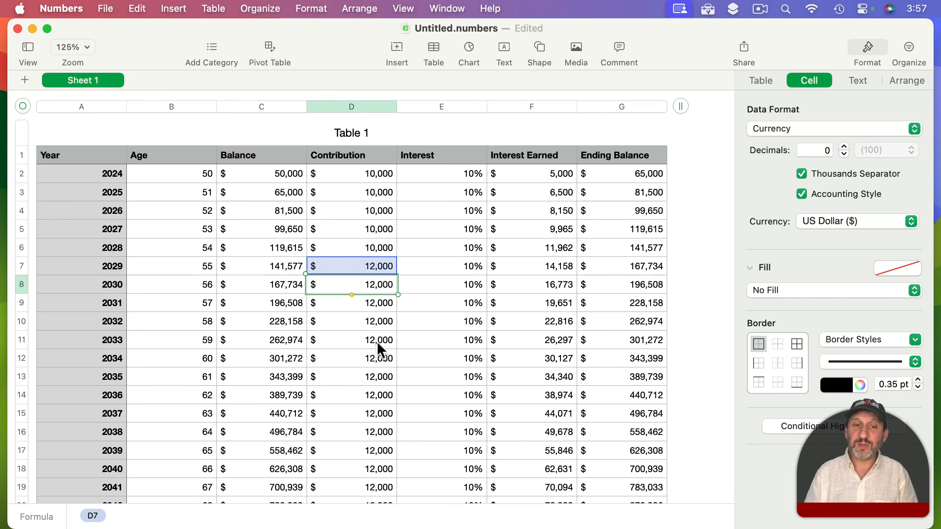
left_click(379, 194)
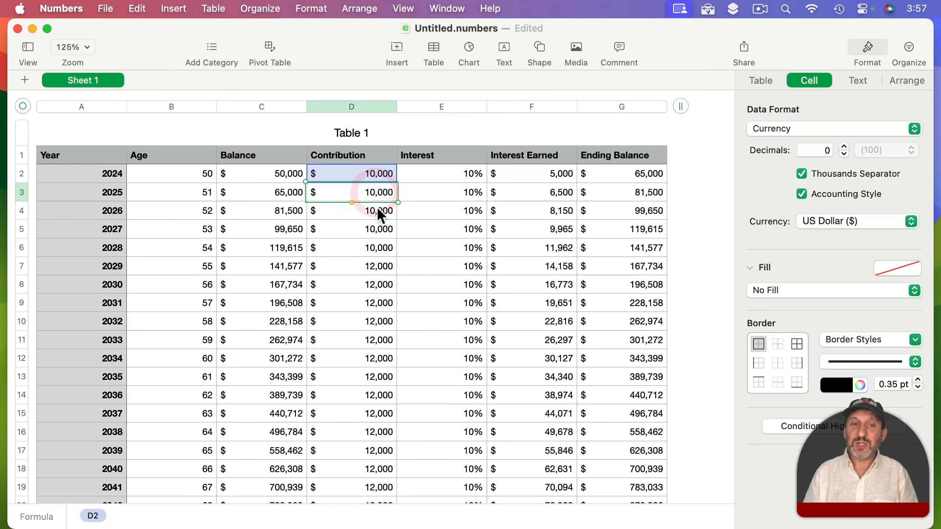
left_click(377, 266)
left_click(381, 287)
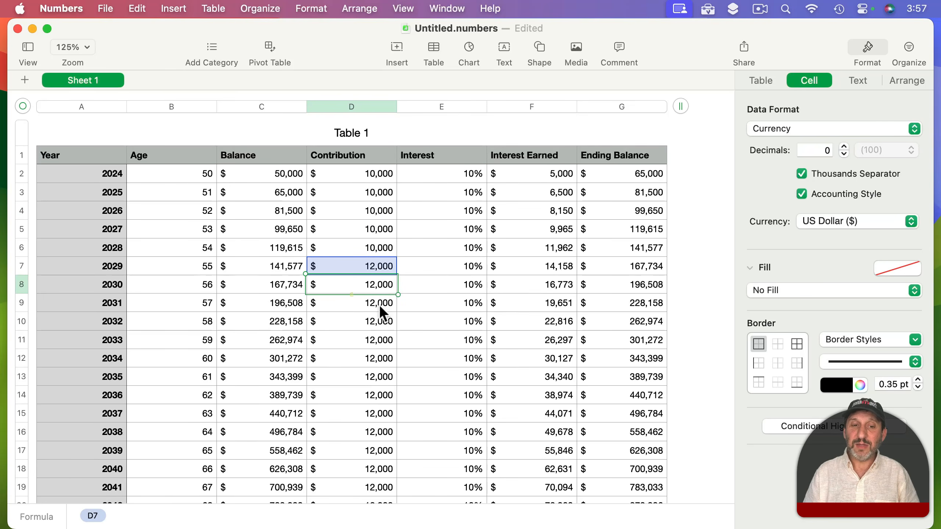
Set the 2035 Contribution in D13 to 15000.
left_click(376, 376)
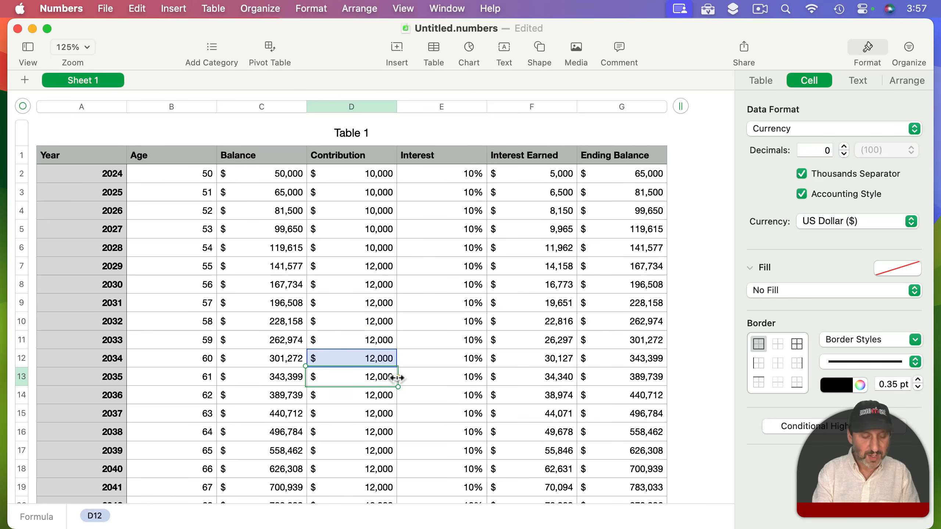
type("15000")
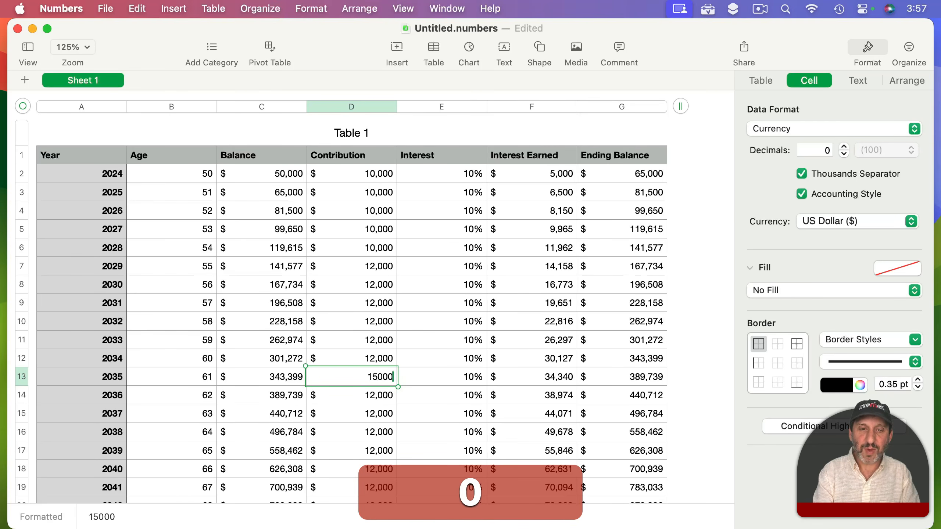
key("Return")
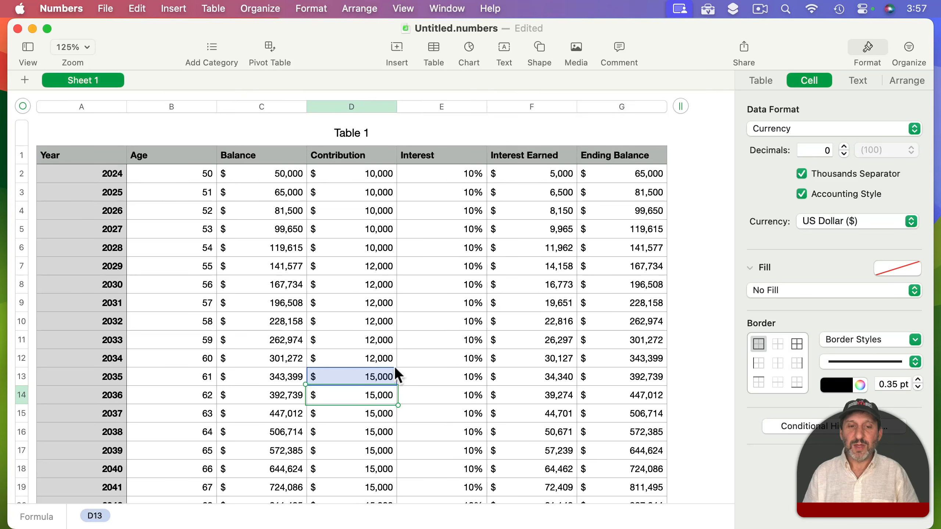
scroll(455, 391, "down", 1)
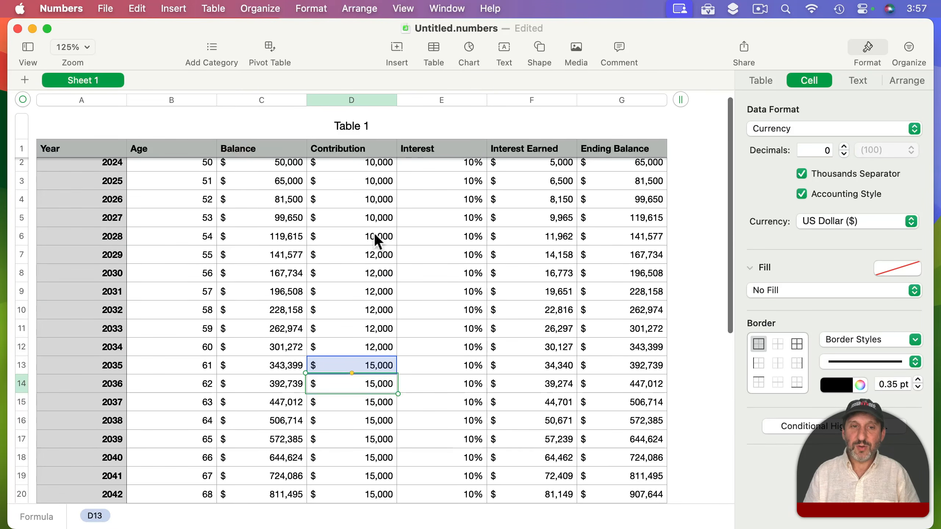
Set the 2032 Interest in E10 to 8%.
scroll(377, 367, "down", 5)
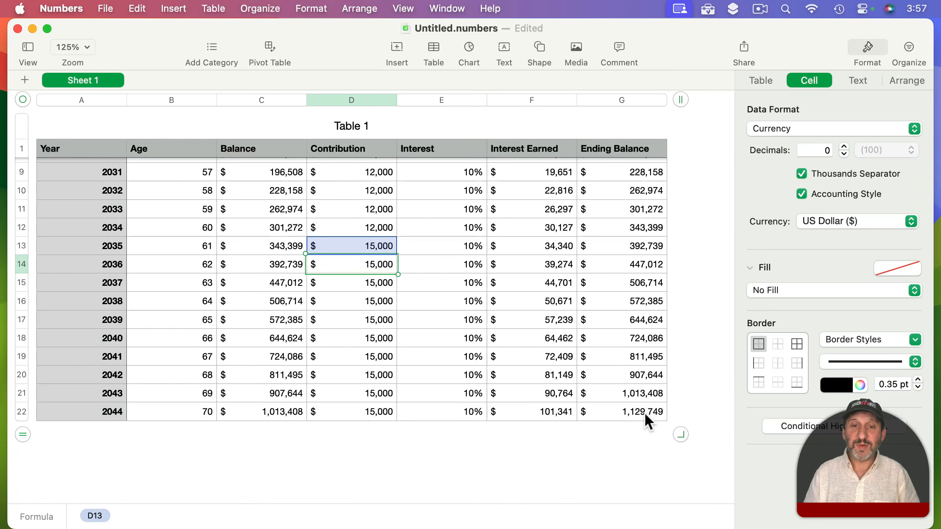
scroll(647, 421, "up", 5)
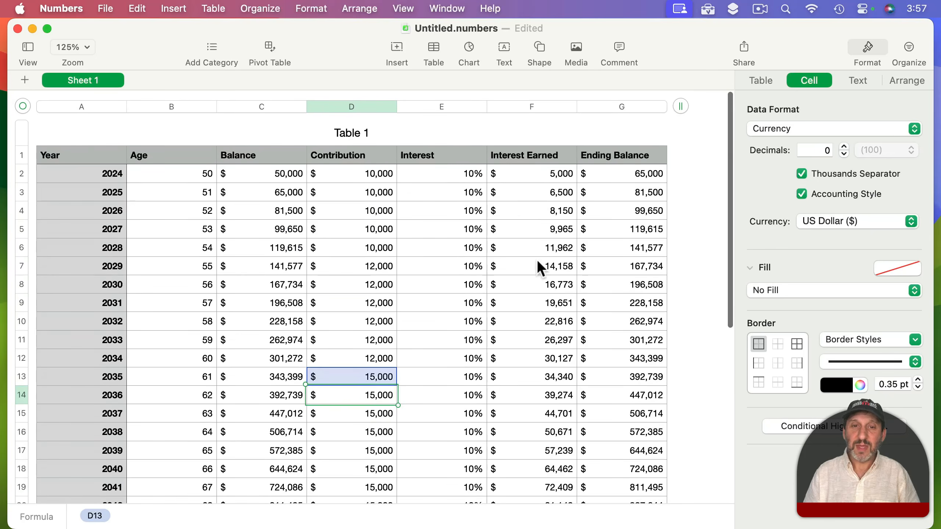
left_click(467, 177)
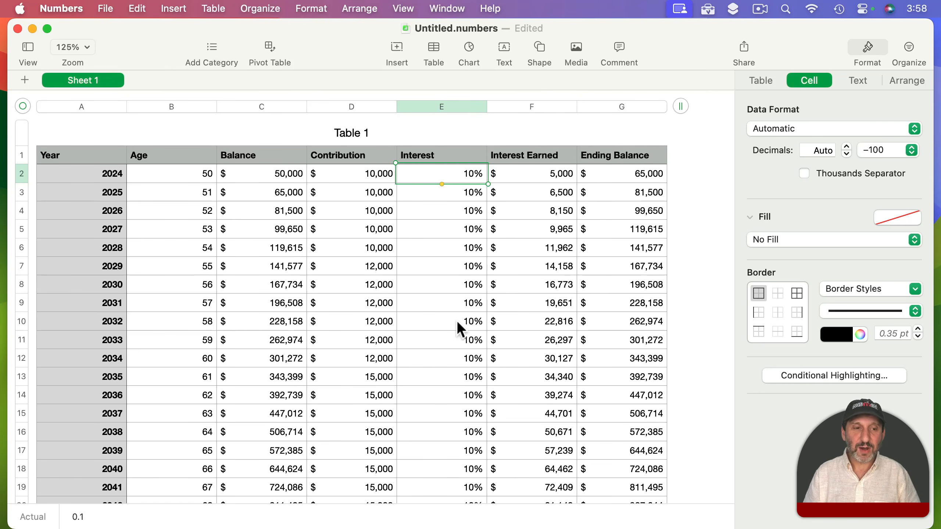
left_click(469, 323)
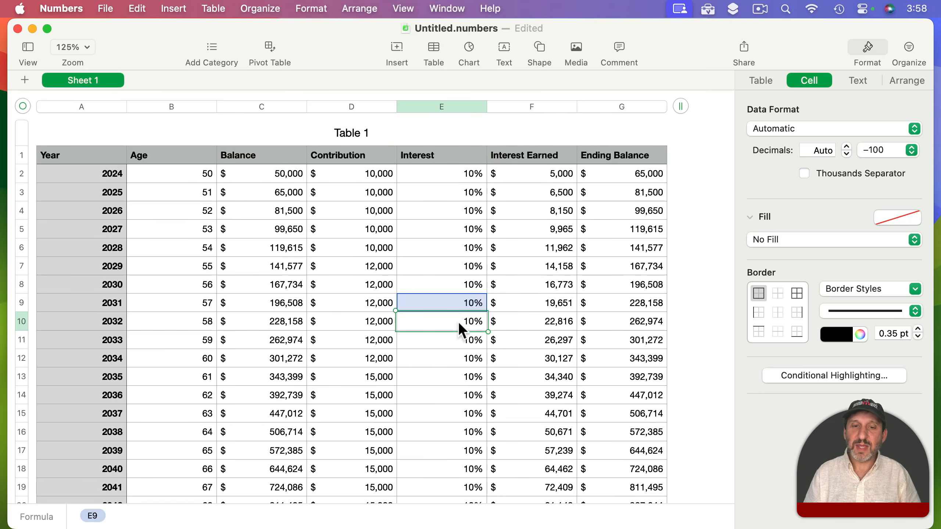
key("BackSpace")
type("8")
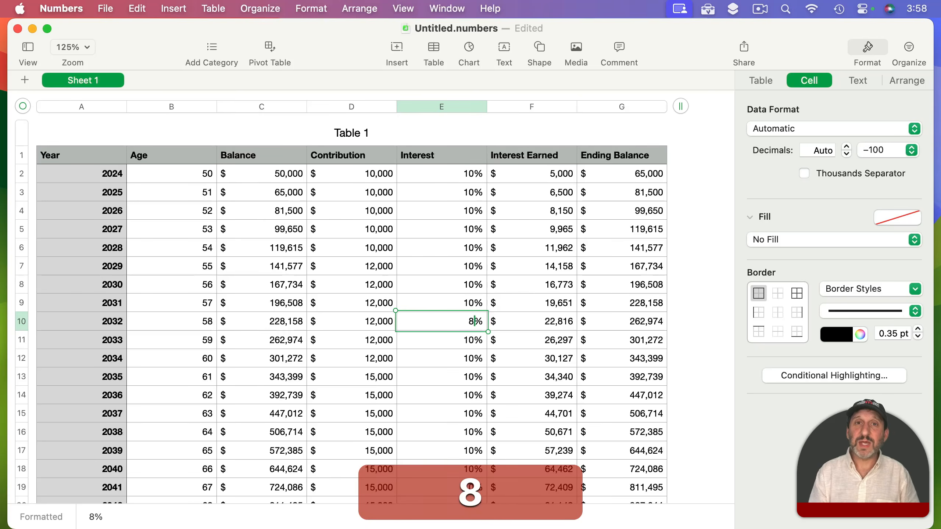
key("Return")
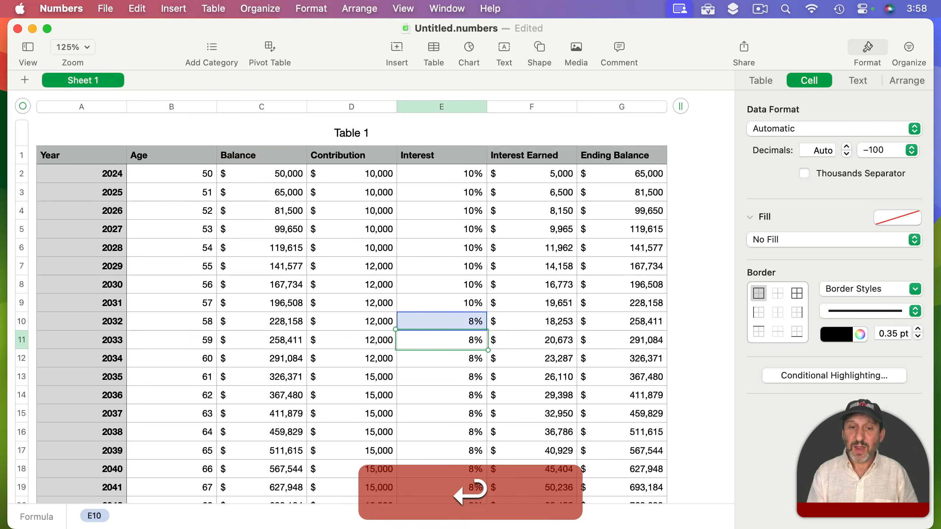
Examine the final Ending Balance in row 22 and the cells its formula references, comparing it with the earlier years.
scroll(463, 424, "down", 5)
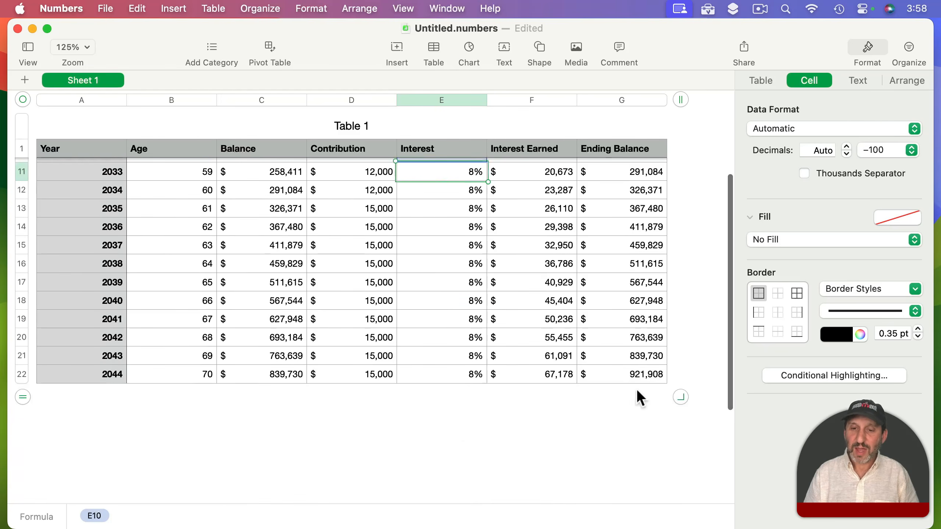
scroll(514, 327, "up", 5)
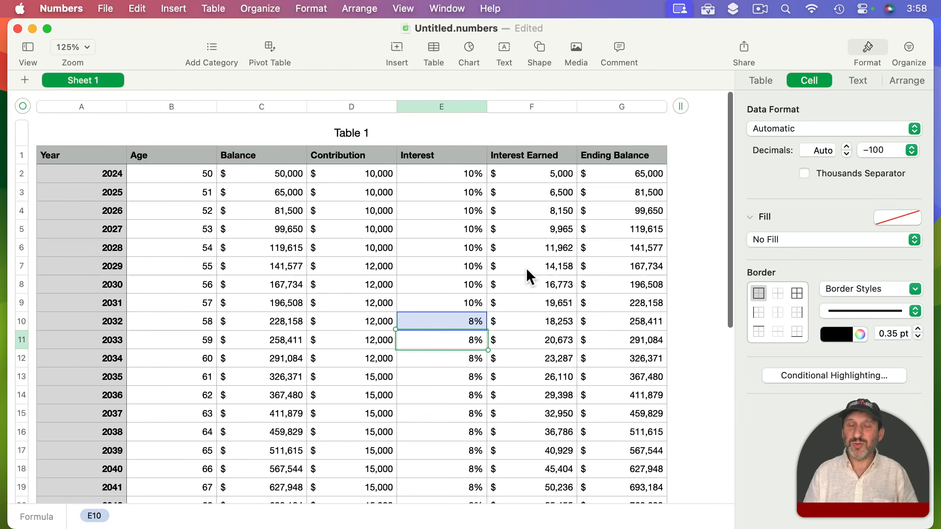
scroll(641, 416, "down", 3)
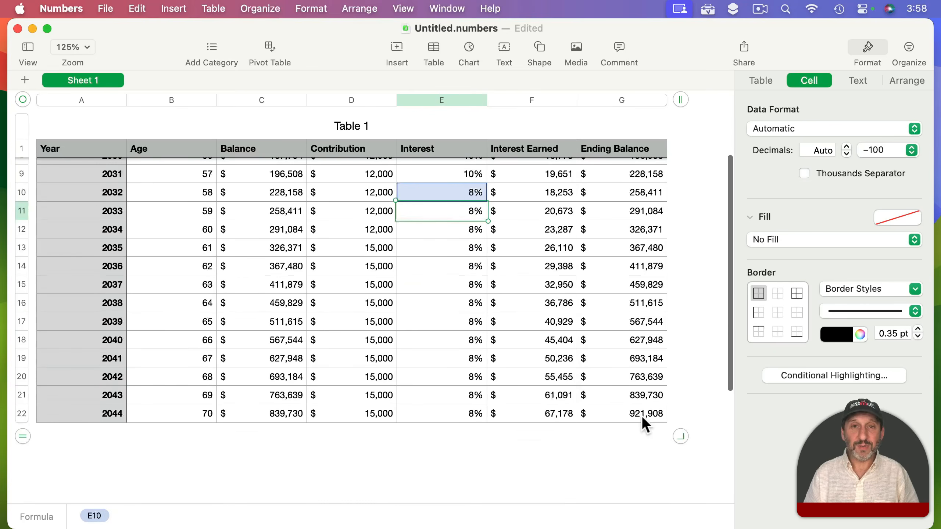
left_click(625, 412)
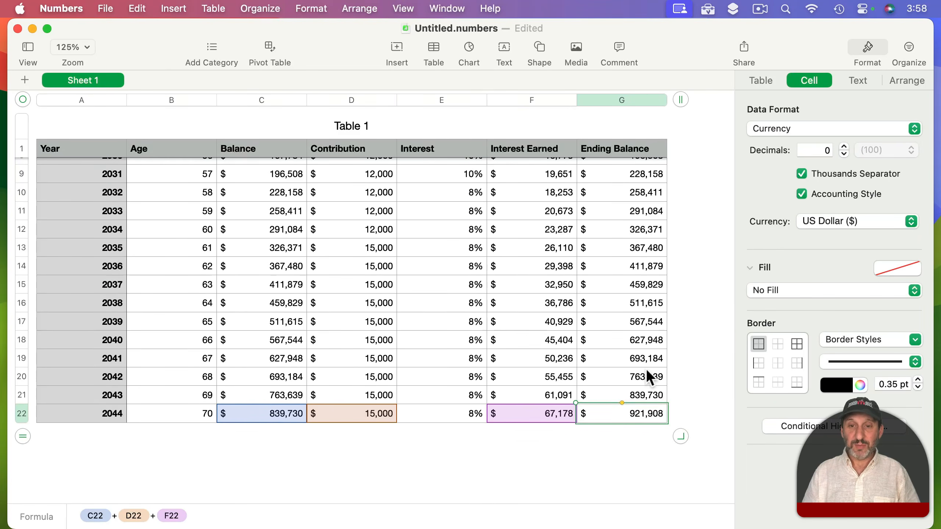
scroll(646, 374, "up", 5)
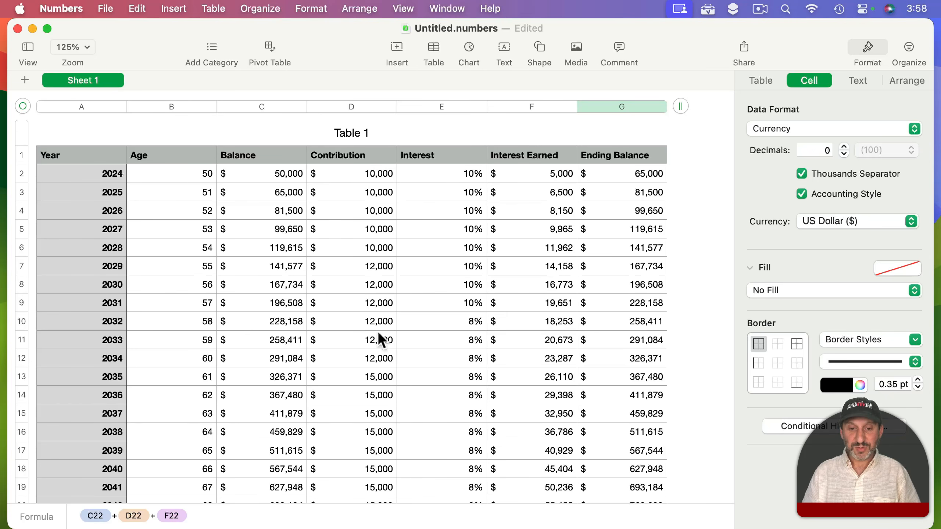
scroll(427, 389, "down", 5)
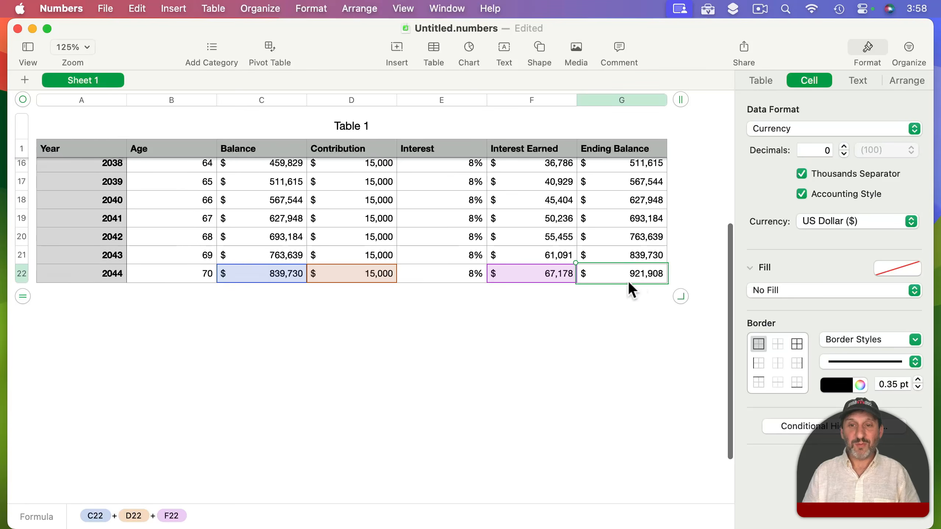
scroll(637, 286, "up", 5)
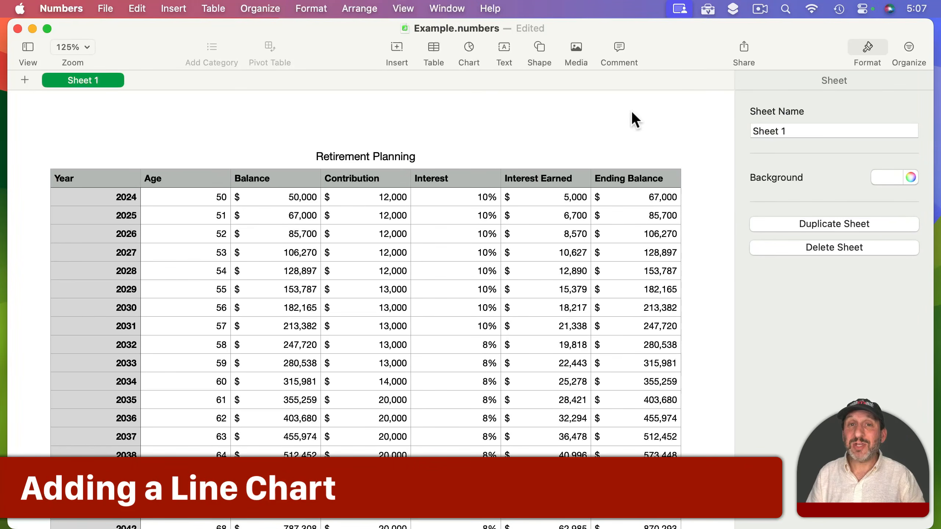
In Example.numbers, move the Retirement Planning table down the sheet and insert a 2D line chart of its Ending Balance column.
left_click(209, 216)
left_click_drag(37, 129, 40, 341)
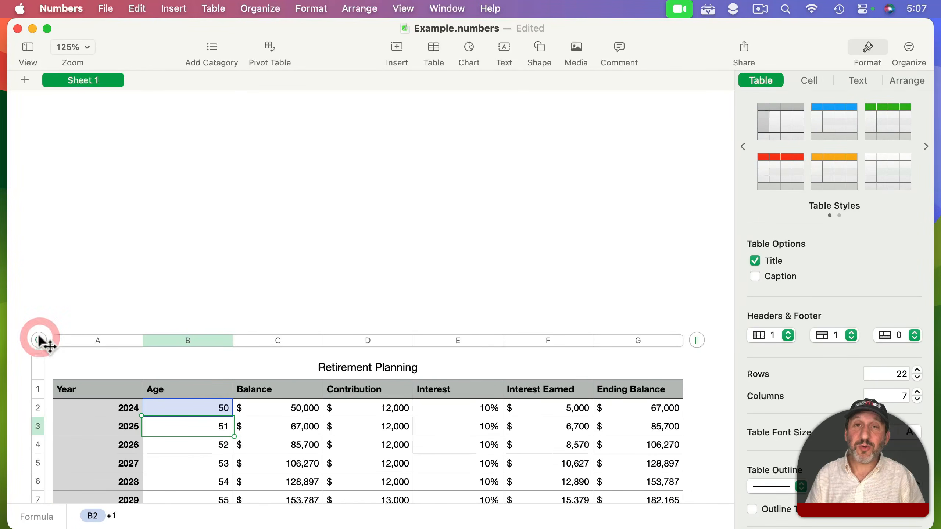
left_click(638, 340)
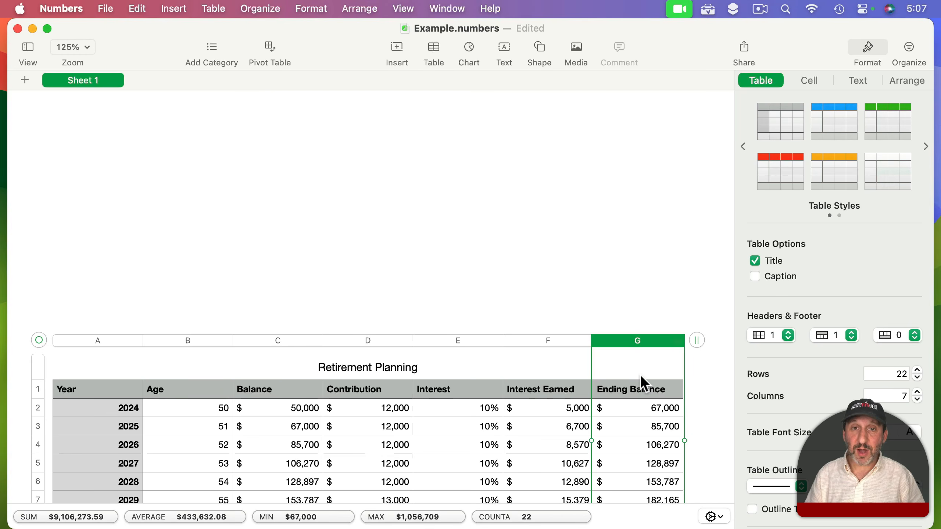
left_click(469, 48)
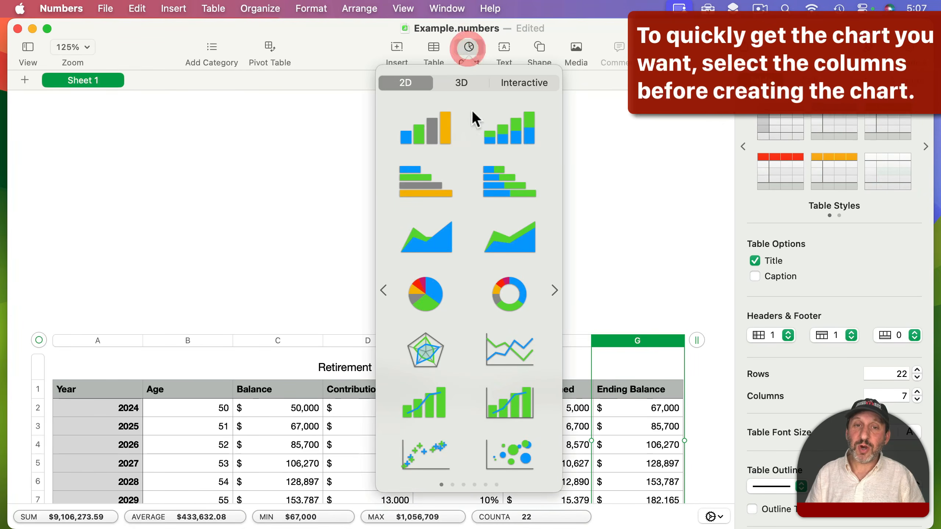
left_click(510, 350)
Place the line chart in the empty space above the table and resize it to span the table's width.
left_click_drag(553, 246, 190, 212)
scroll(189, 212, "left", 10)
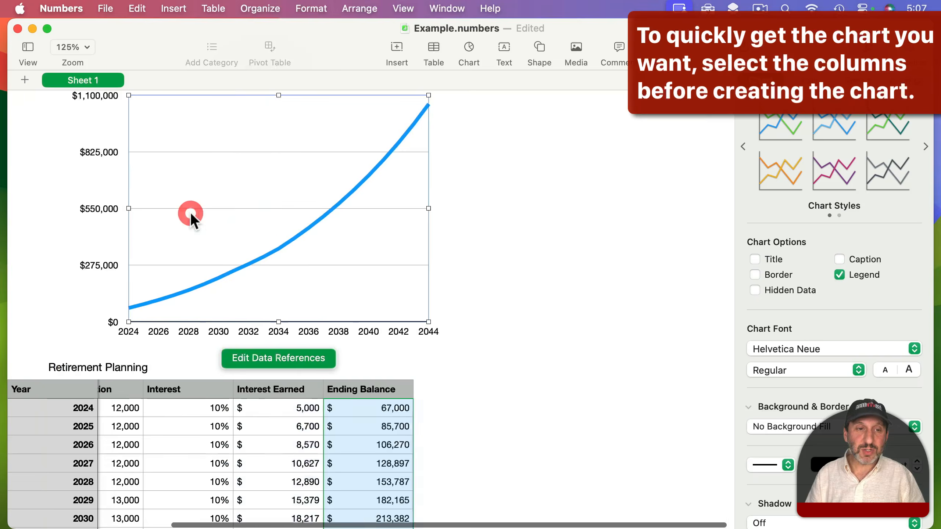
left_click_drag(499, 217, 186, 248)
left_click_drag(388, 354, 683, 274)
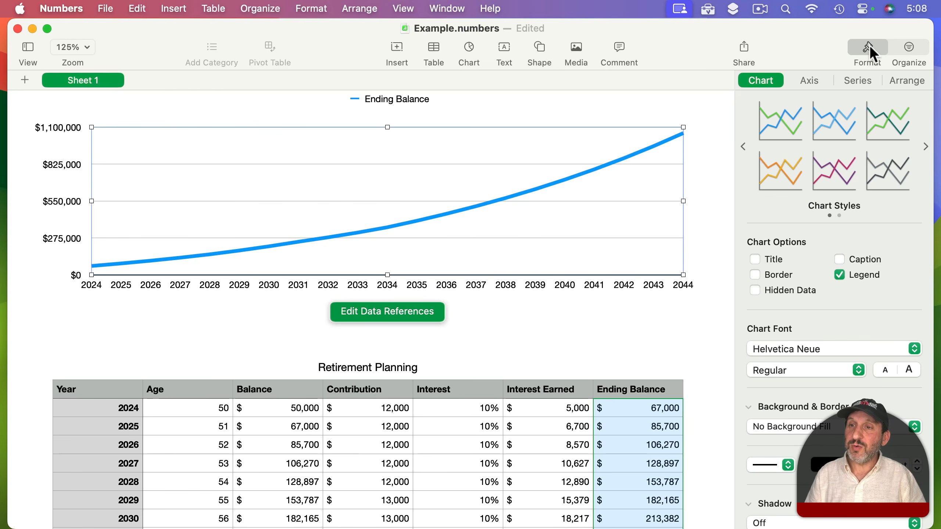
Add a custom reference line named Goal with the value 1,000,000 to the chart's Value (Y) axis.
left_click(806, 79)
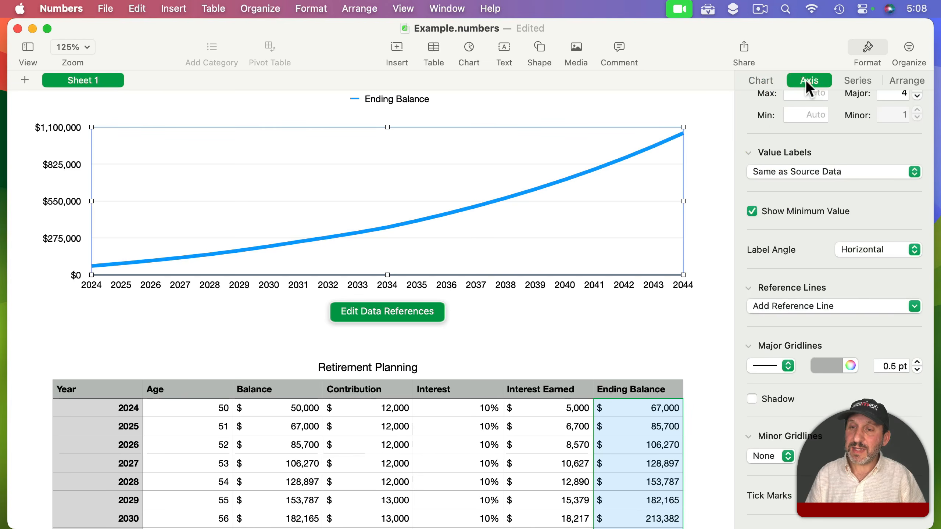
scroll(805, 180, "up", 5)
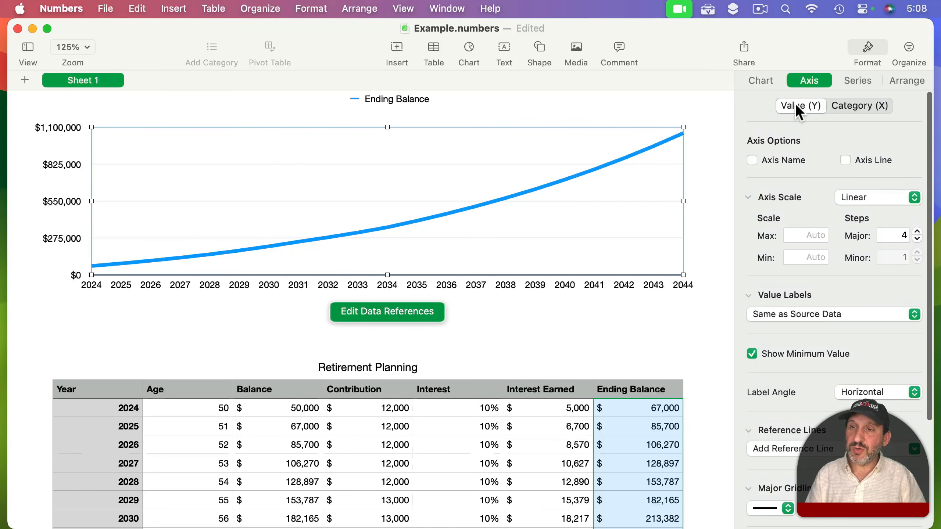
scroll(787, 219, "down", 5)
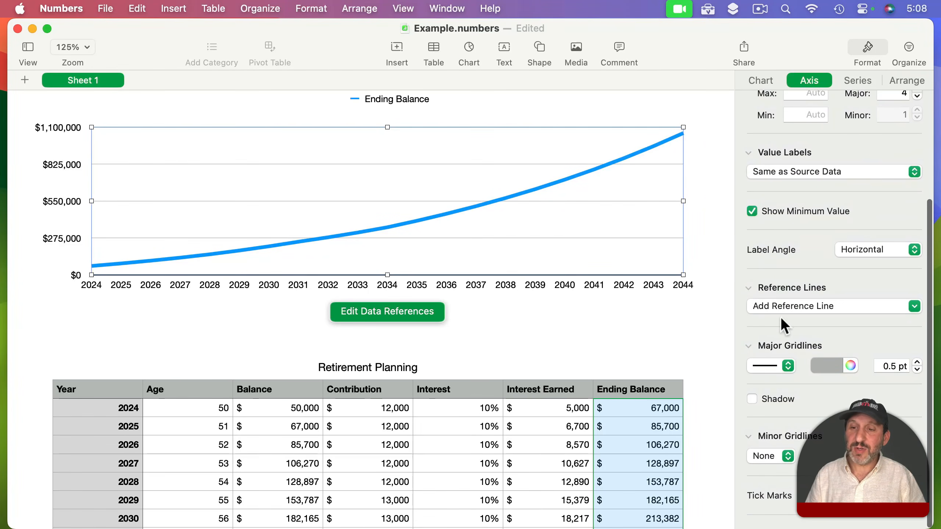
left_click(777, 306)
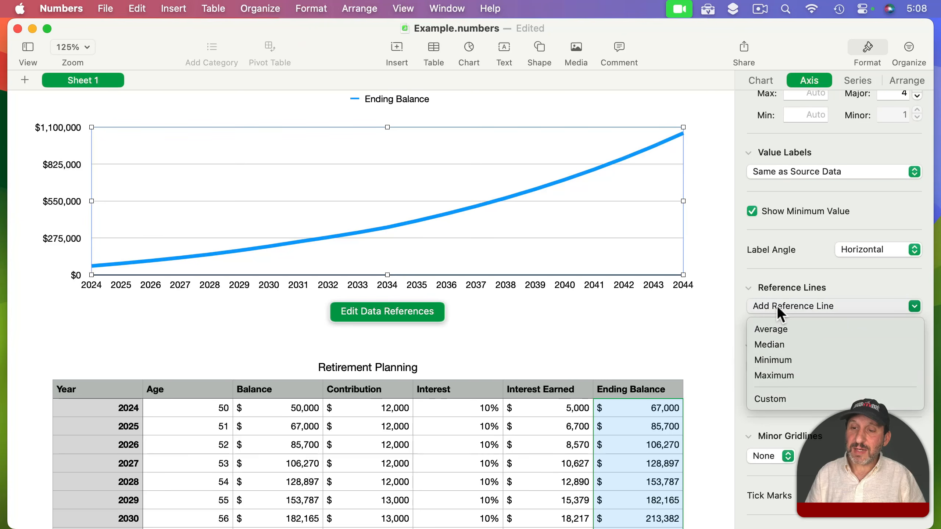
left_click(777, 394)
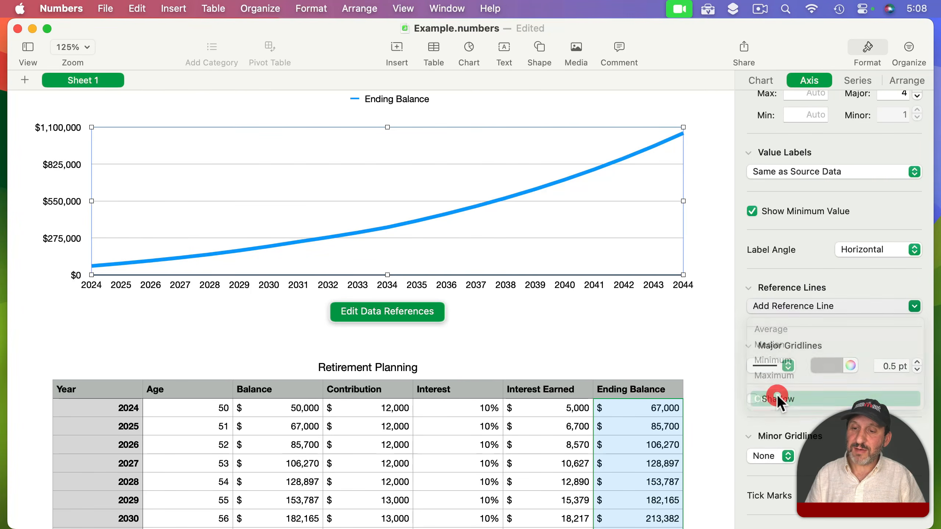
double_click(852, 347)
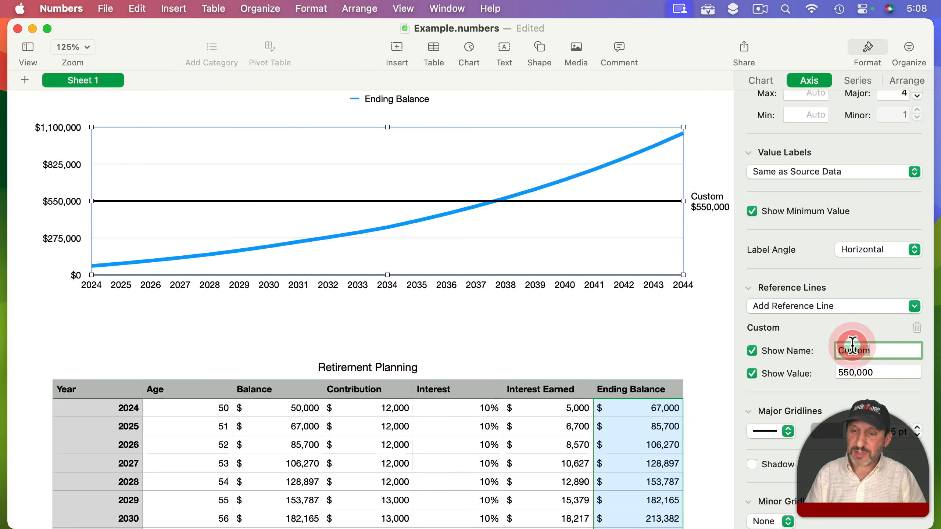
type("Goal")
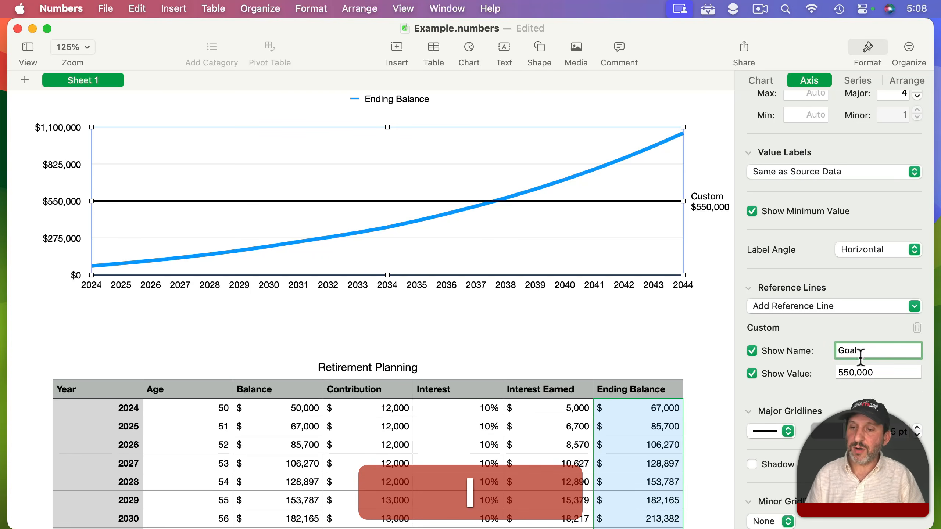
double_click(882, 372)
type("1,000,000")
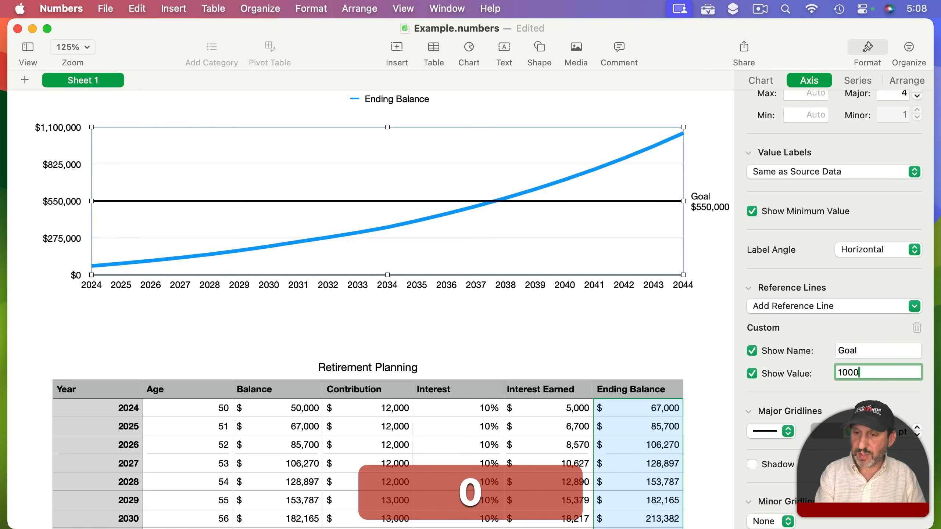
key("Return")
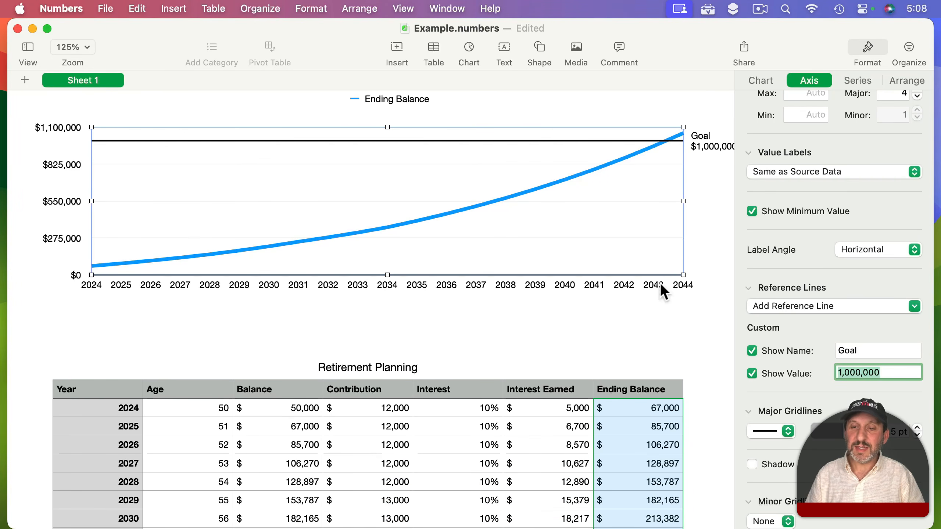
Set the 2035 Contribution in D13 to 18000 and check the chart's Ending Balance line against the Goal line.
scroll(381, 233, "down", 5)
scroll(388, 395, "down", 5)
scroll(388, 395, "up", 8)
scroll(389, 395, "down", 3)
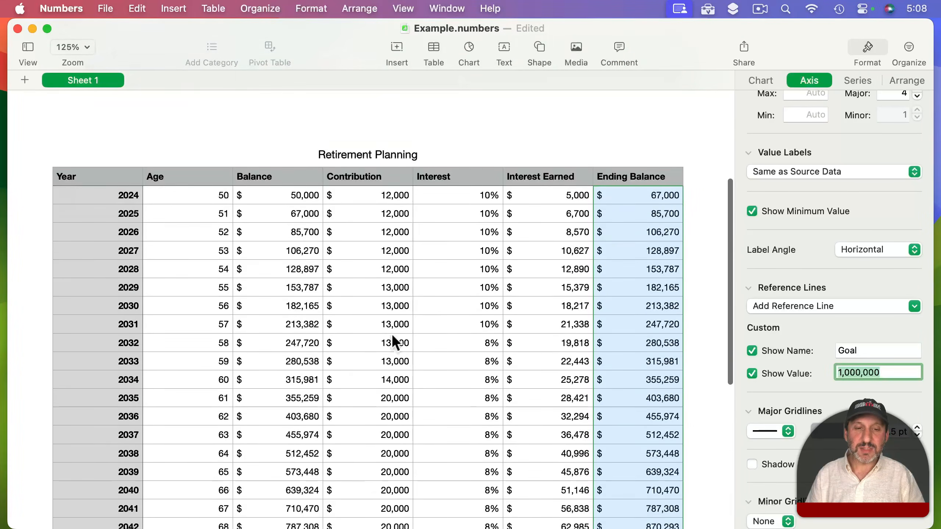
scroll(392, 338, "down", 3)
left_click(390, 295)
mouse_move(410, 297)
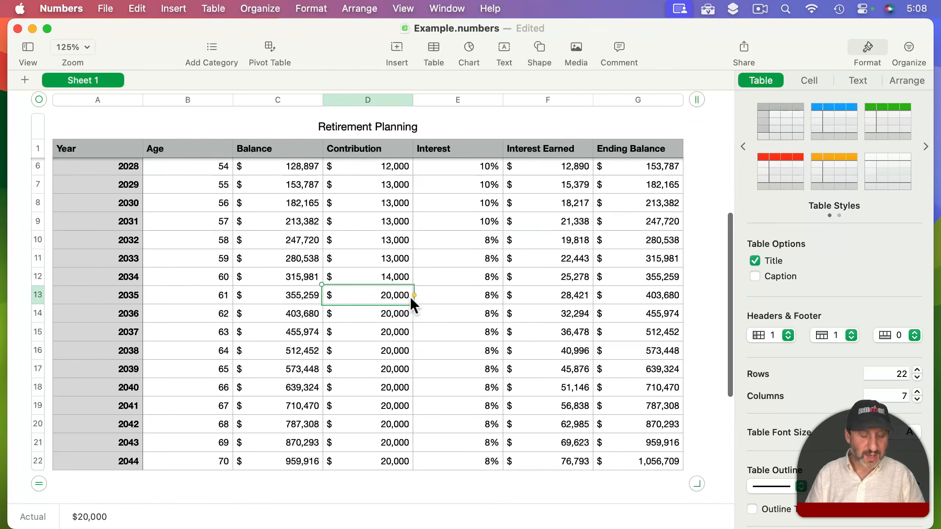
type("18000")
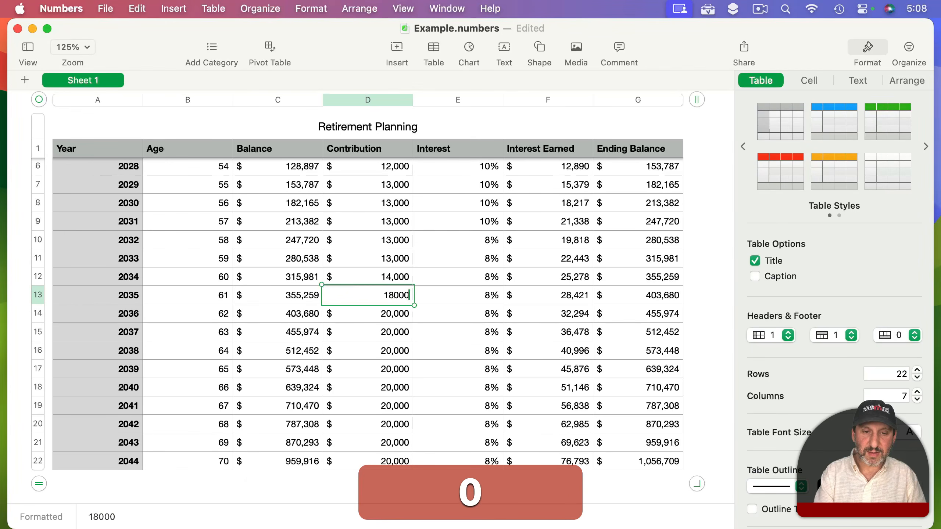
key("Return")
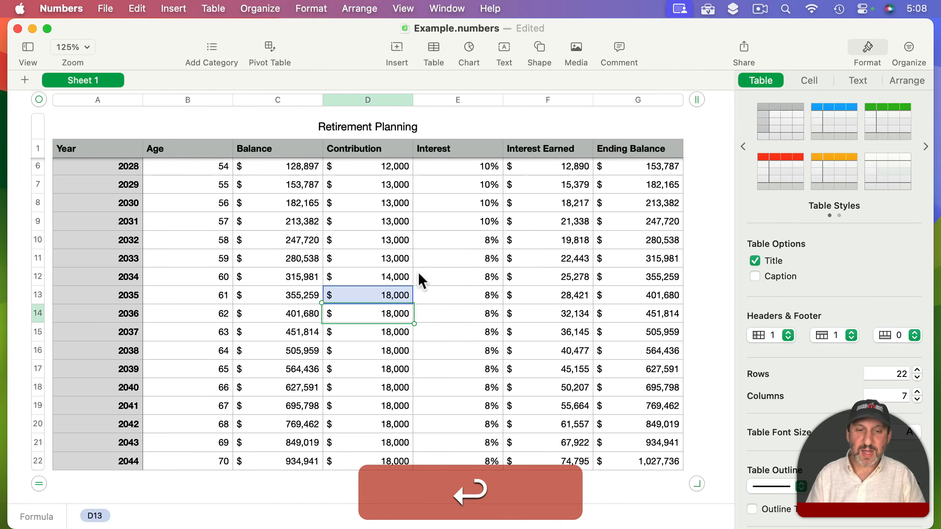
scroll(418, 300, "up", 10)
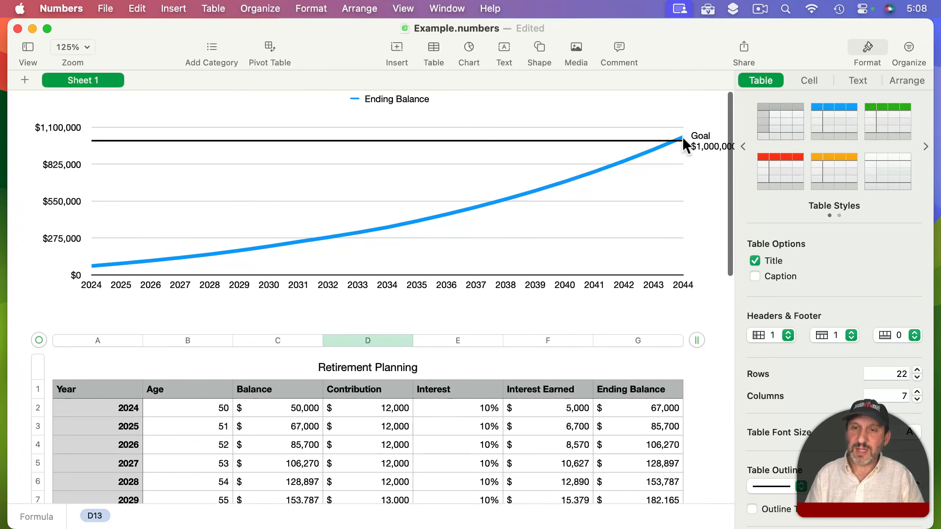
Add a second custom reference line named Min with the value 600,000 to the chart's Value (Y) axis.
left_click(626, 231)
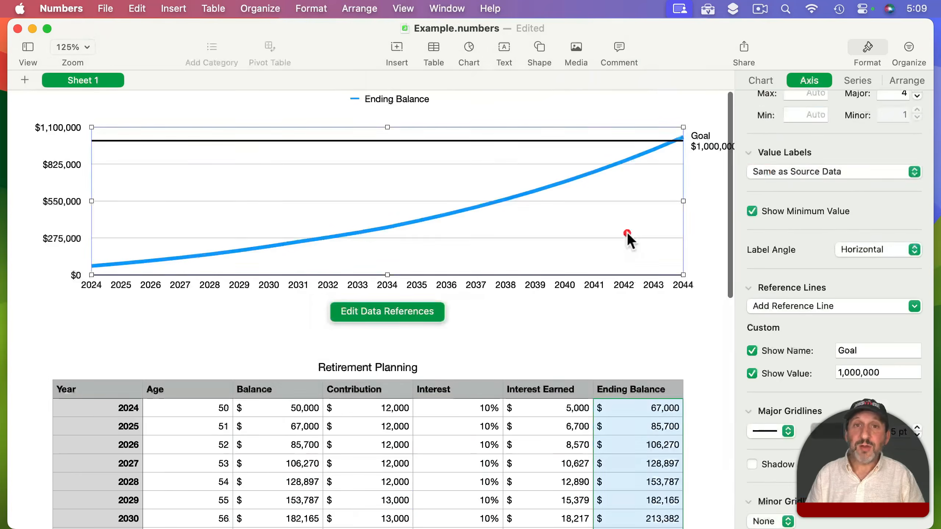
left_click(791, 306)
left_click(794, 400)
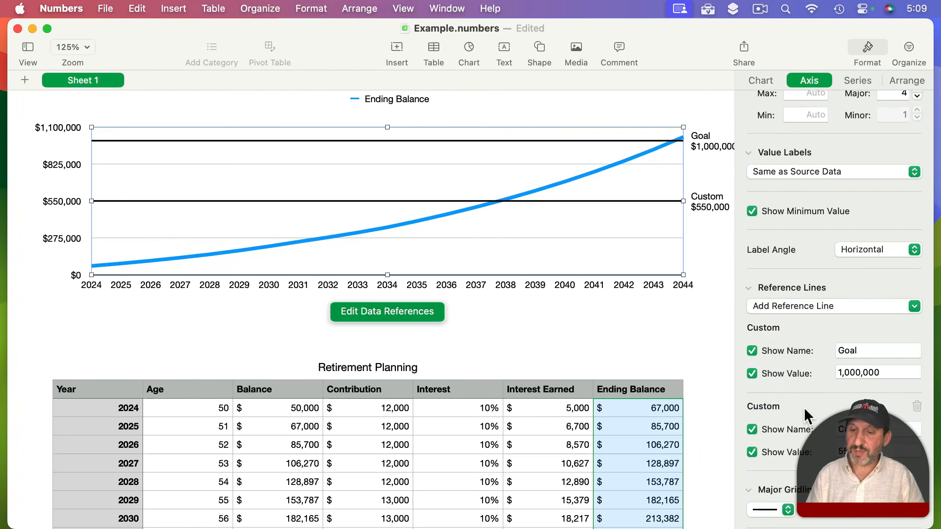
scroll(805, 407, "down", 5)
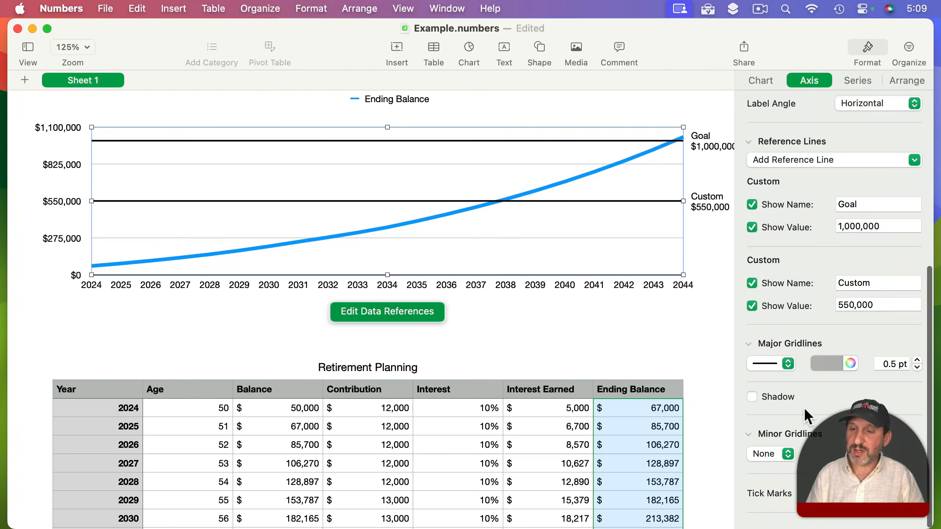
double_click(854, 287)
type("Min")
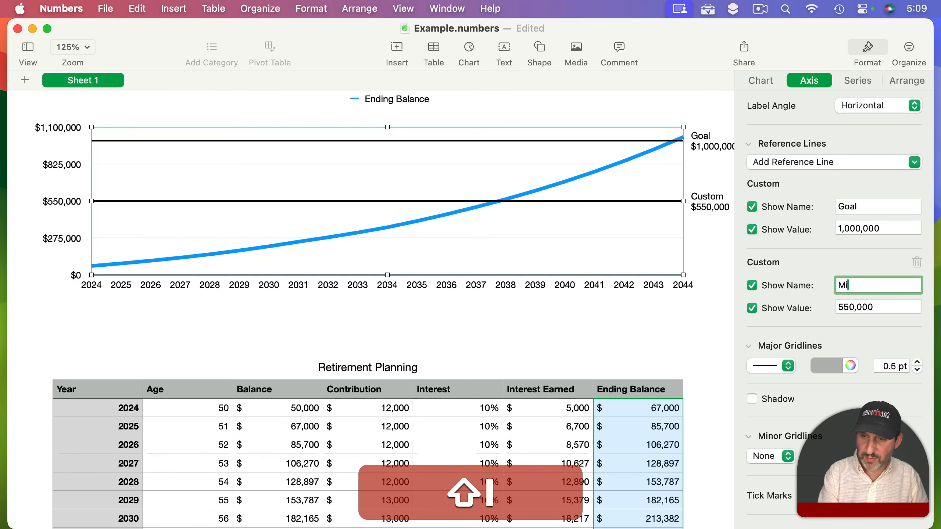
left_click(863, 308)
type("600")
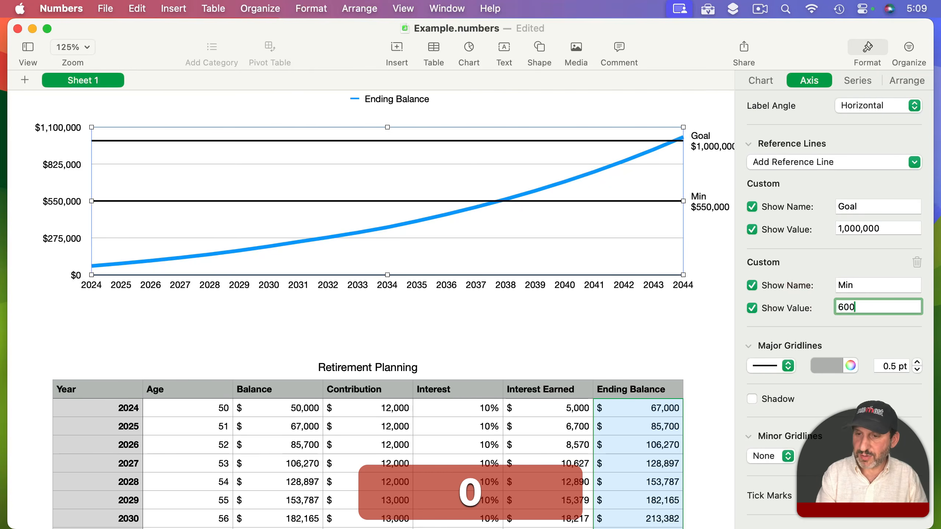
type(",000")
key("Return")
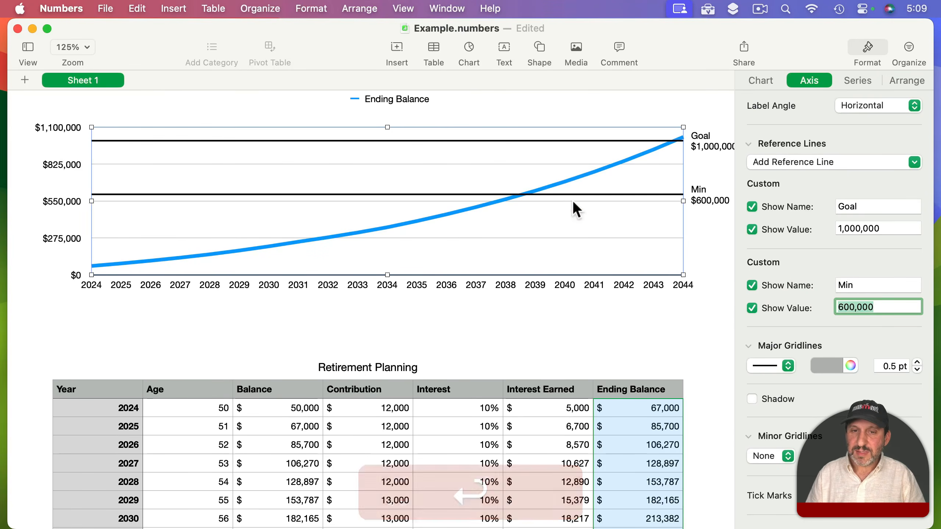